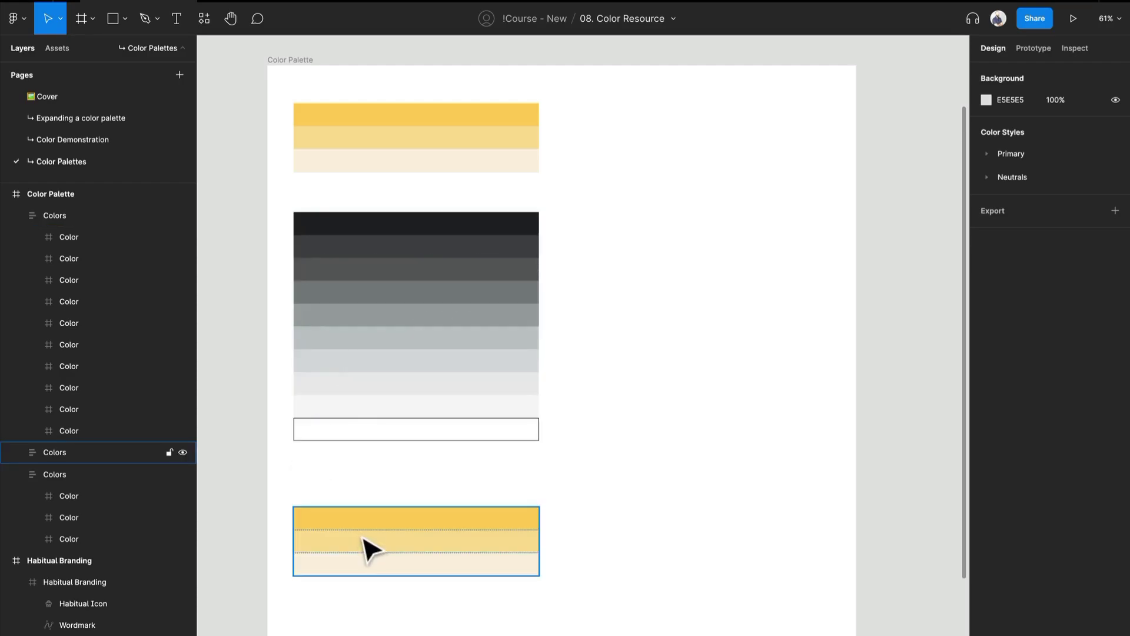
Recolour the middle swatch of the lower duplicated yellow palette to a muted blue, A2C8DE
mouse_move(365, 542)
left_mouse_down()
mouse_move(361, 522)
mouse_move(360, 550)
left_mouse_up()
scroll(369, 545, "down", 2)
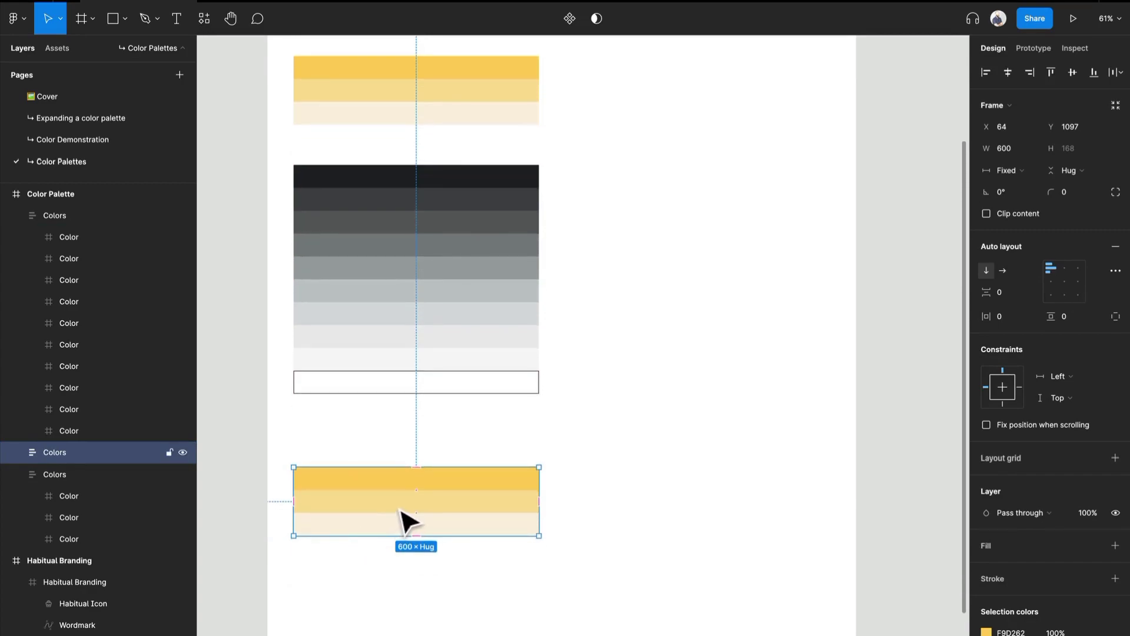
left_click(401, 510)
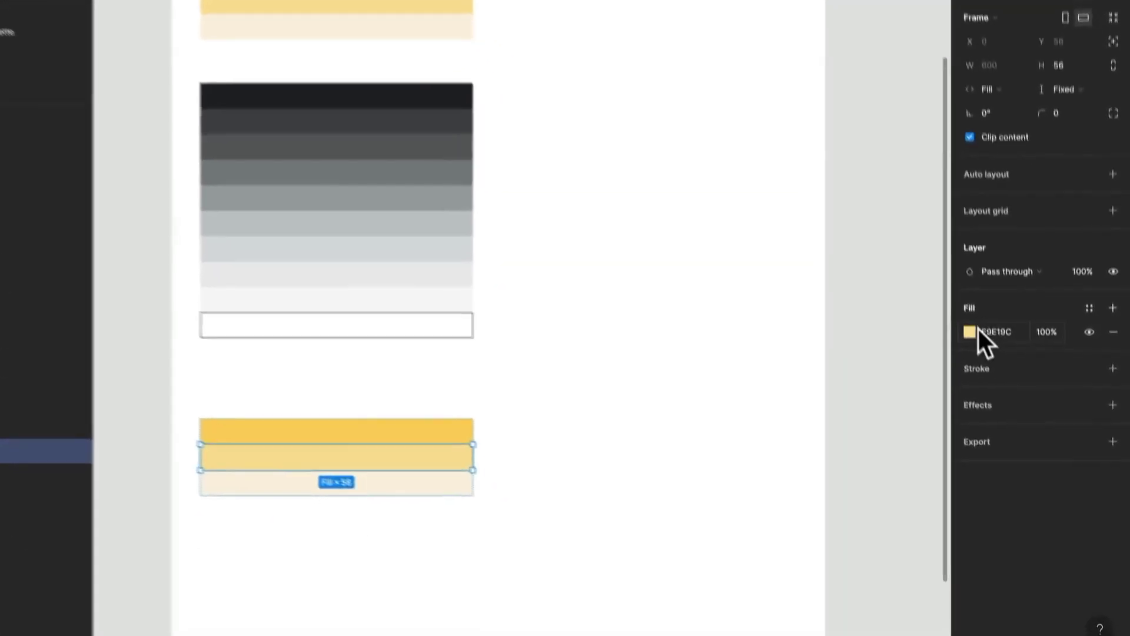
left_click(987, 387)
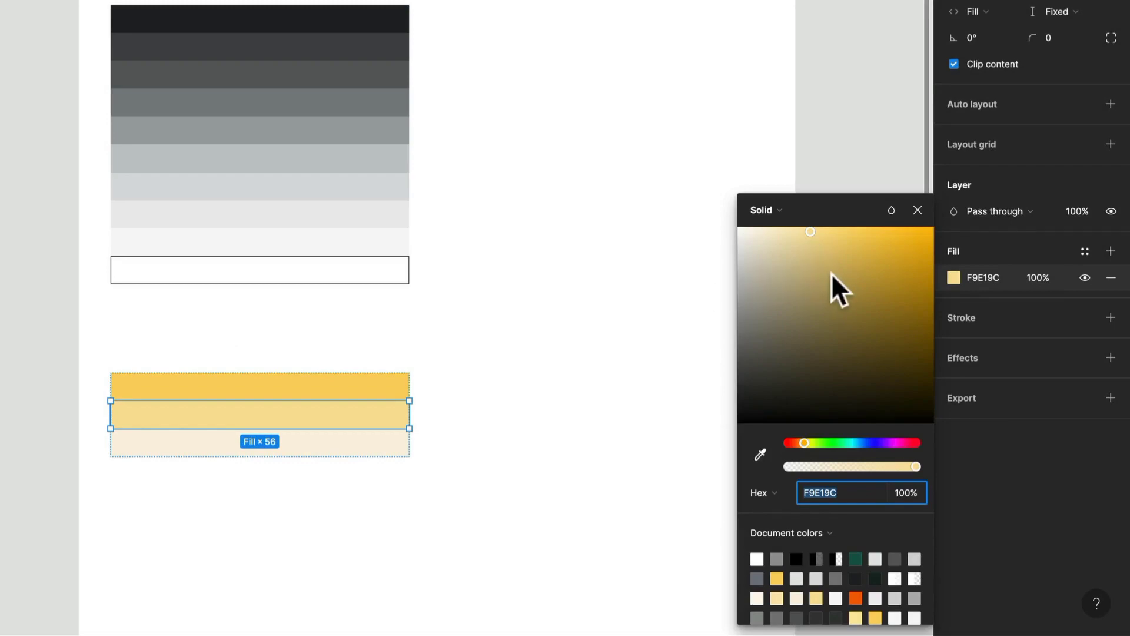
left_click_drag(824, 442, 860, 450)
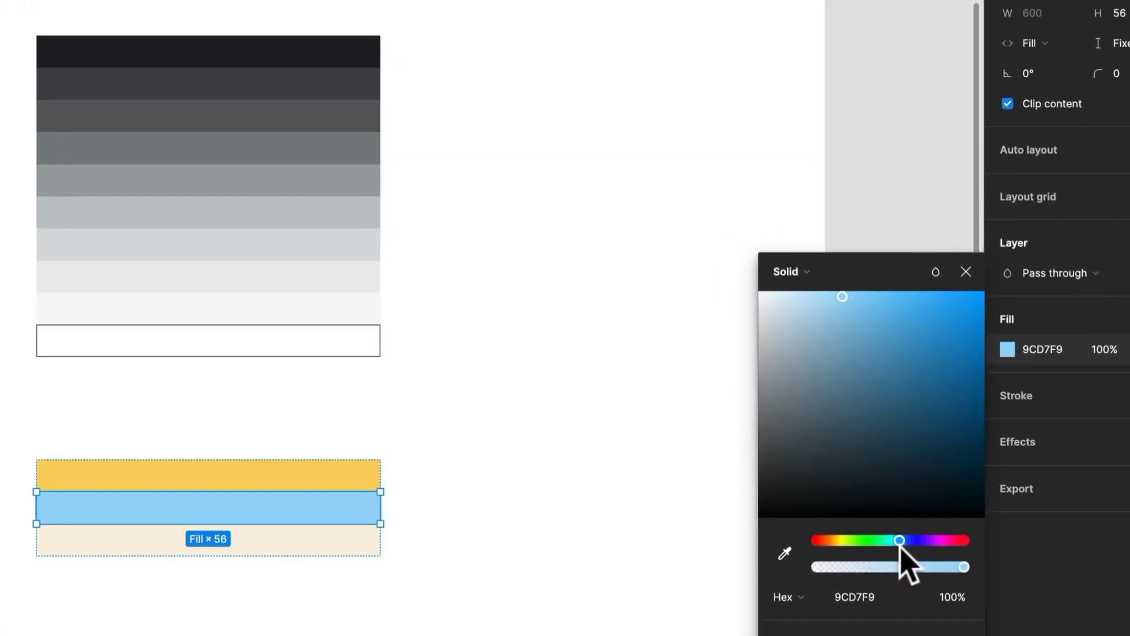
left_click_drag(843, 298, 819, 320)
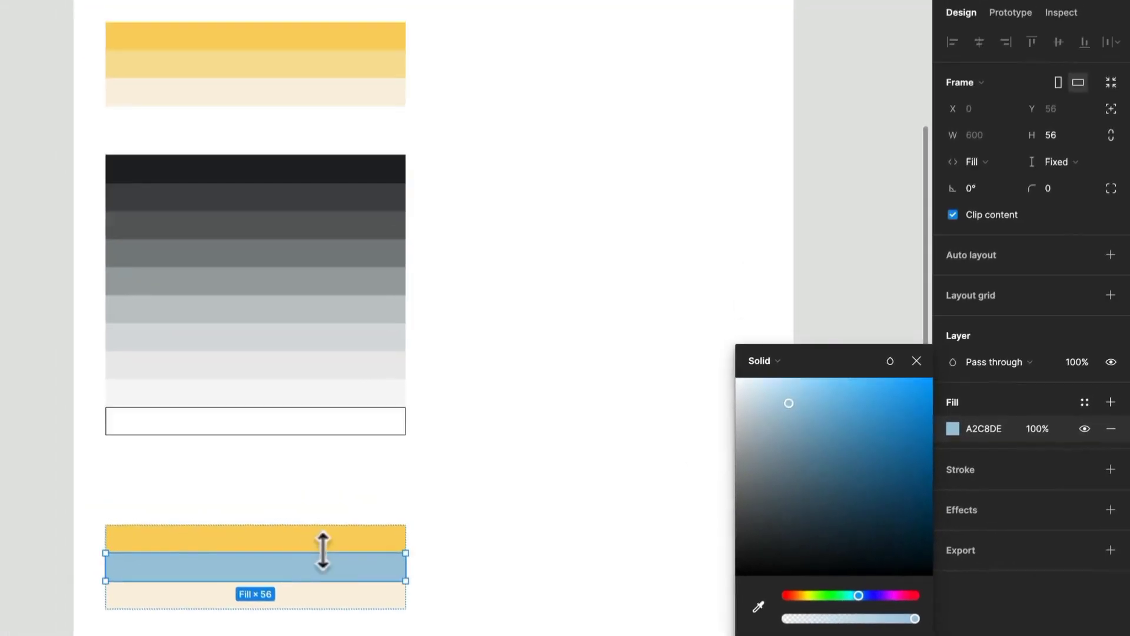
Sample the middle swatch's blue into the top swatch of that palette and make it more saturated, 6DB3DB
left_click(331, 473)
key("i")
left_click(348, 564)
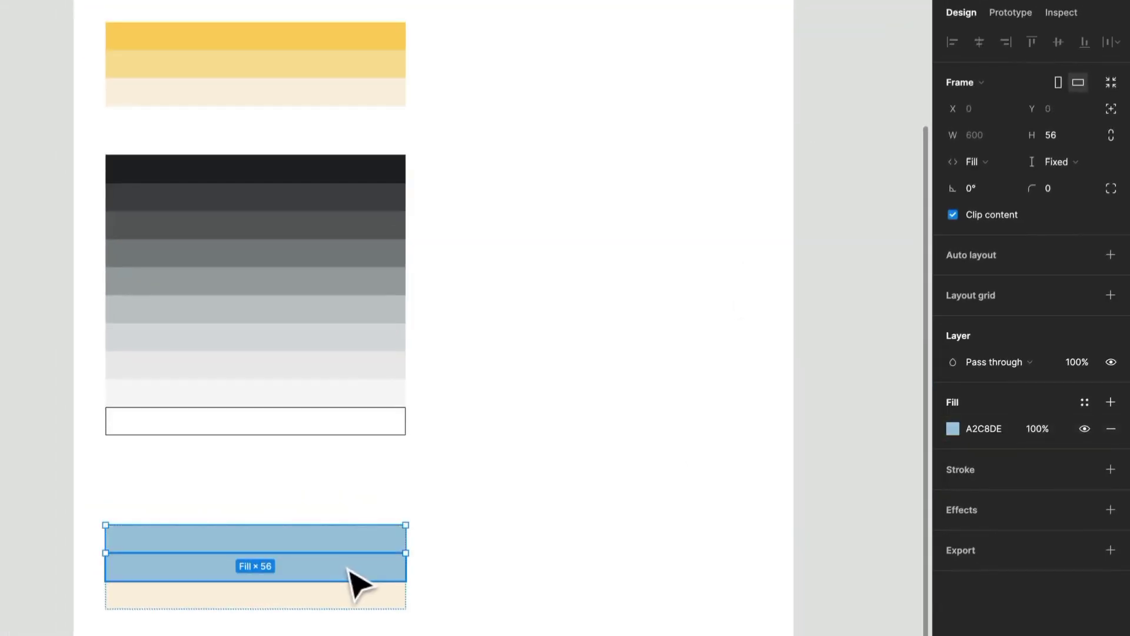
left_click(952, 429)
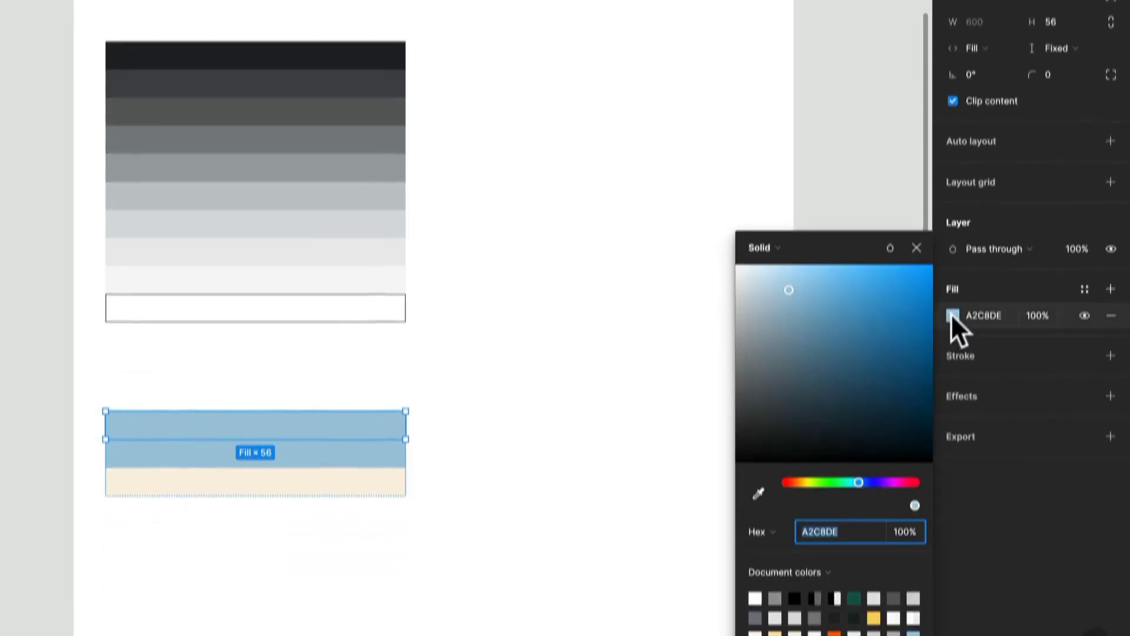
left_click_drag(792, 266, 835, 268)
Sample the middle swatch's blue into the palette's bottom swatch and lighten it to DAE8EF
left_click(337, 461)
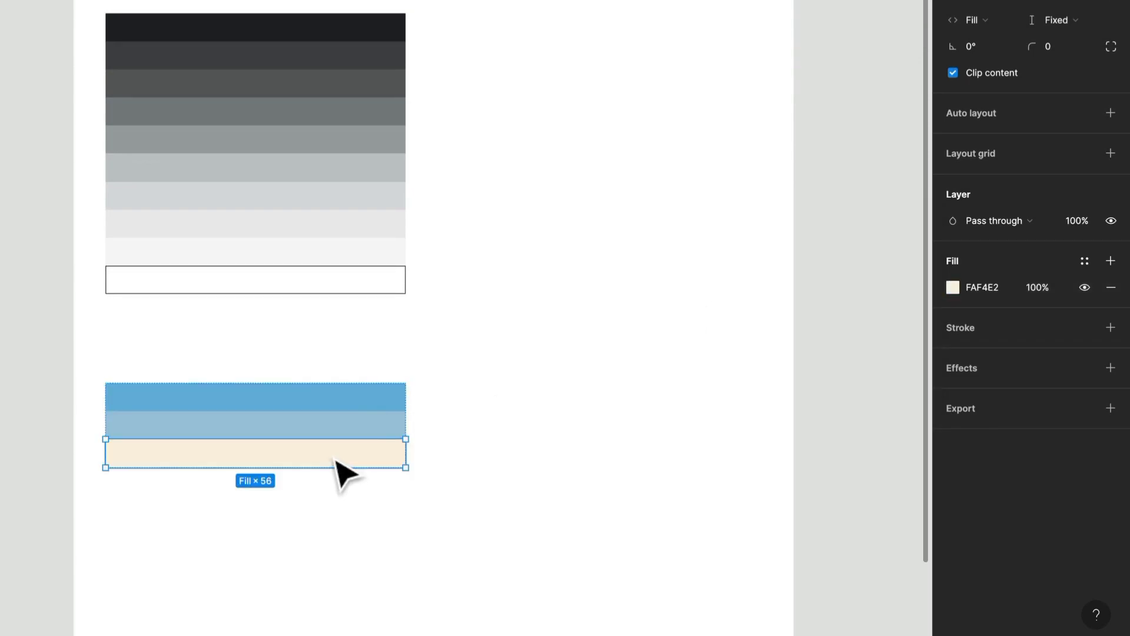
key("i")
left_click(348, 425)
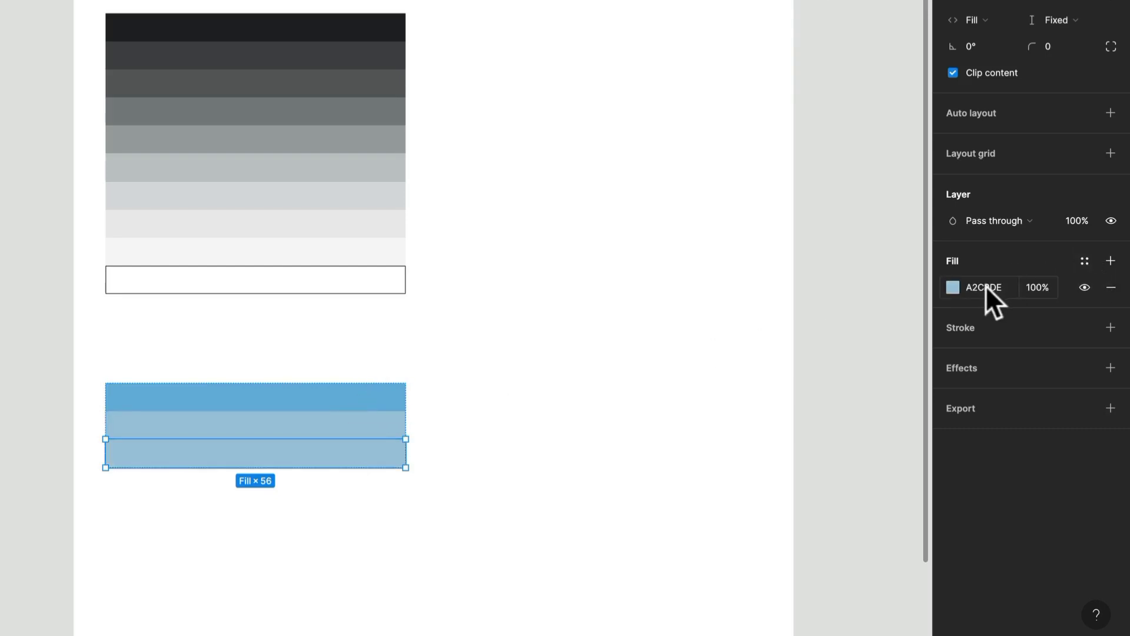
left_click(950, 287)
left_click_drag(803, 262, 753, 251)
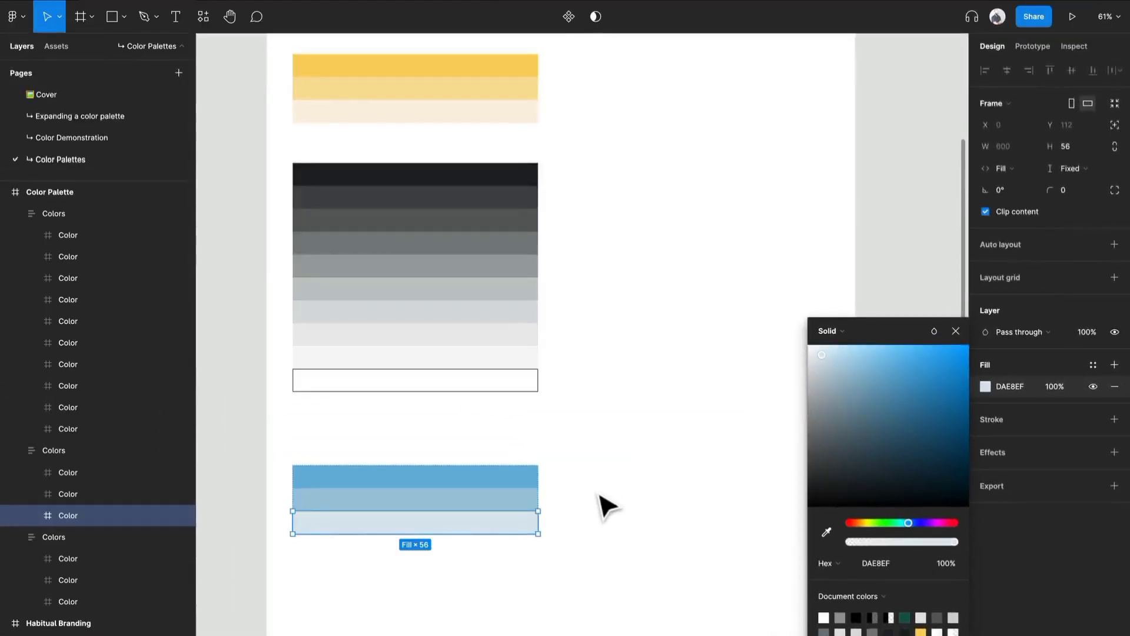
left_click(607, 506)
Duplicate the blue palette beside itself and recolour the copy's middle swatch to green C0DEA2
left_click_drag(399, 505, 659, 505)
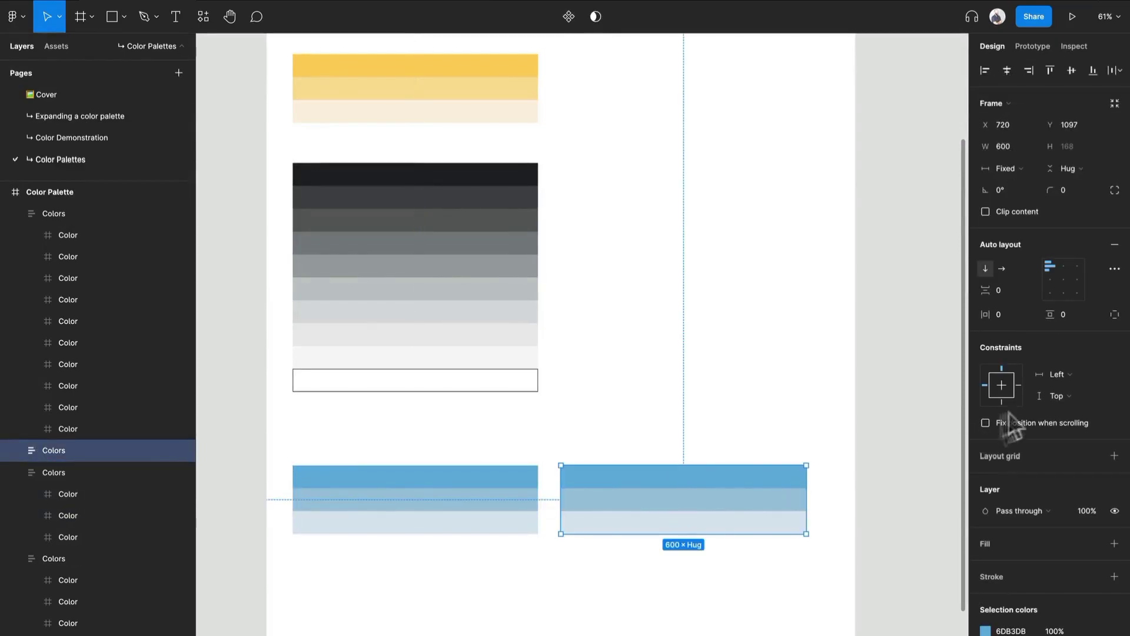
double_click(636, 505)
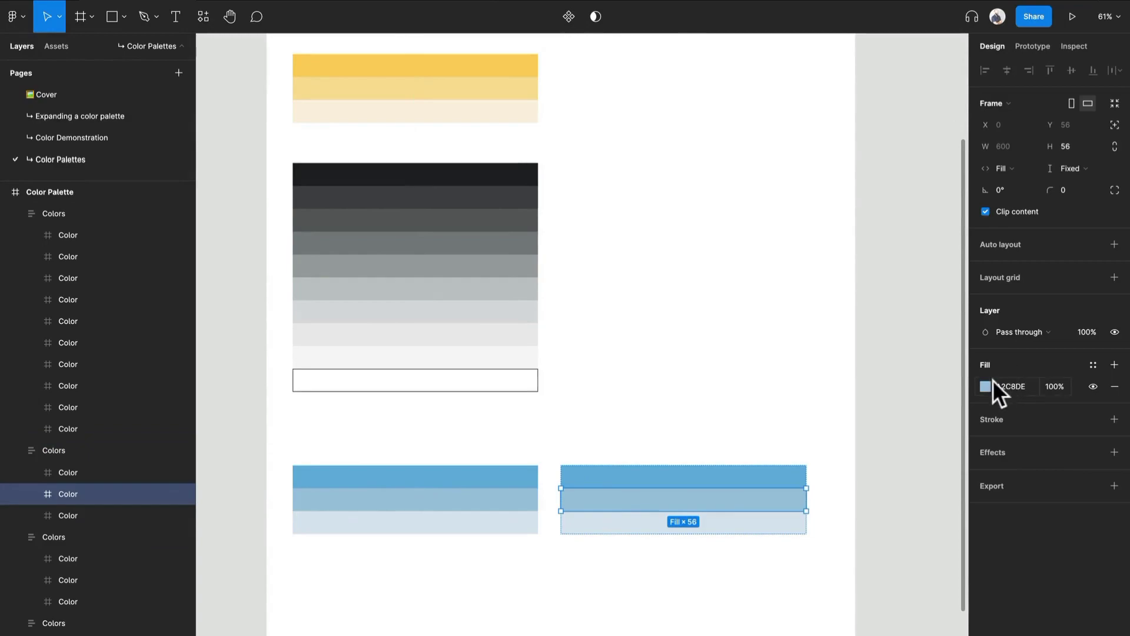
left_click(988, 384)
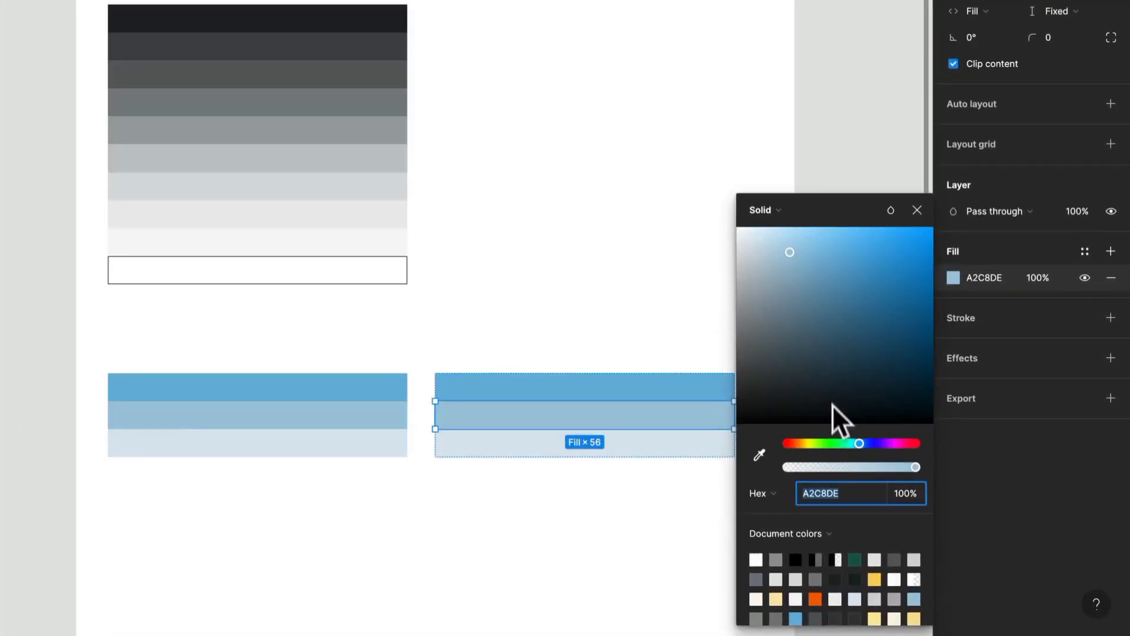
left_click(819, 444)
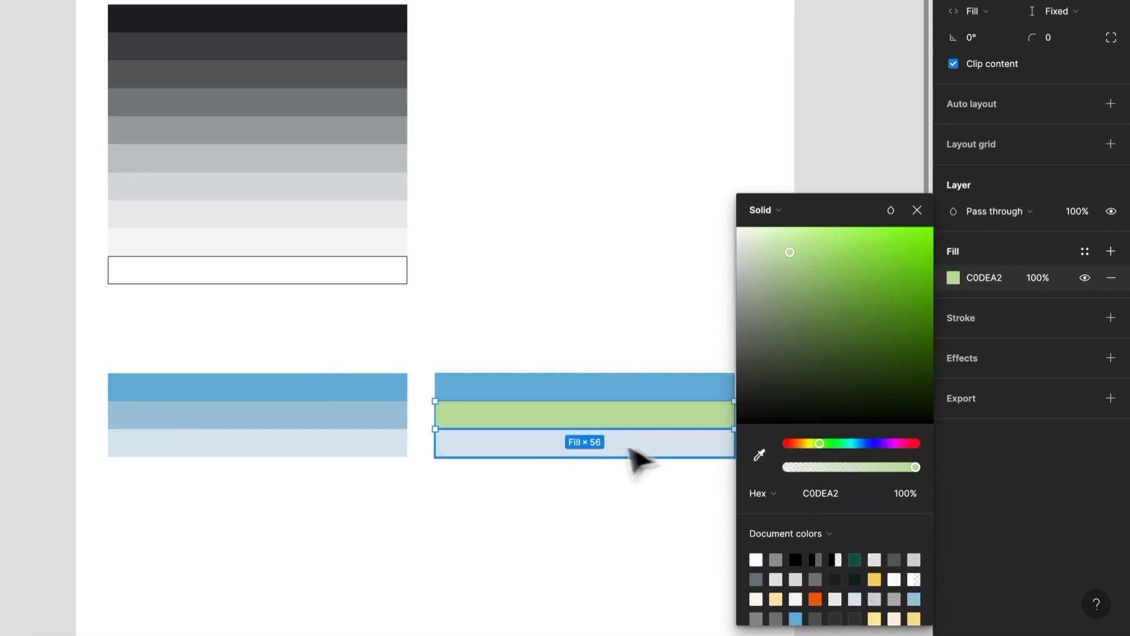
Sample the middle swatch's green into the top and bottom swatches of the copied palette
left_click(639, 388)
key("i")
left_click(686, 417)
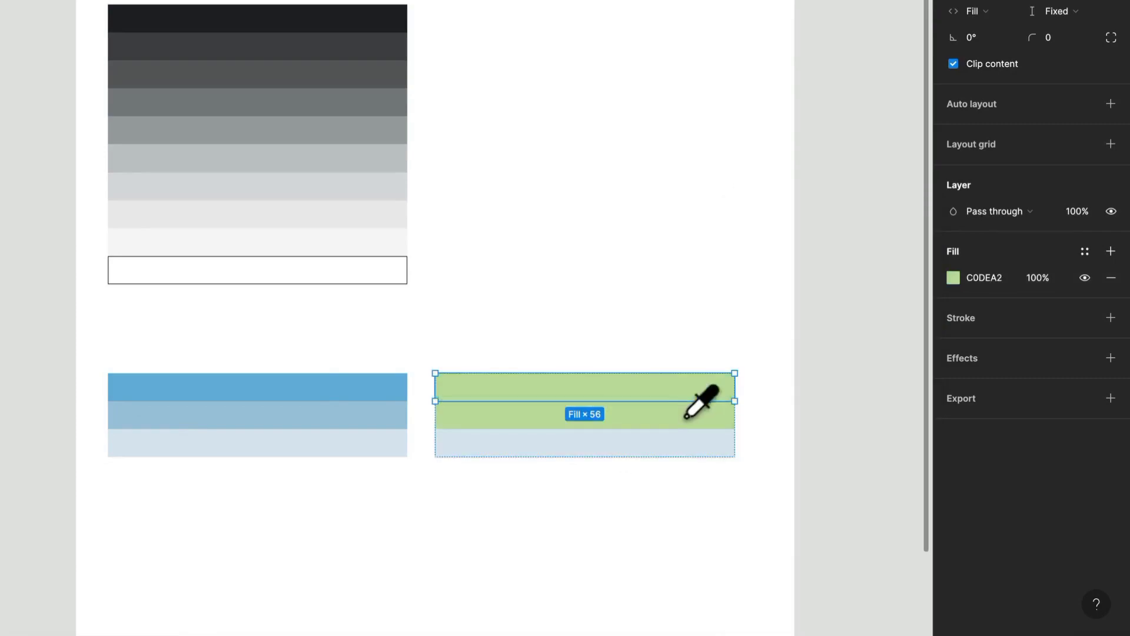
left_click(691, 445)
key("i")
left_click(698, 422)
Make the green palette's top swatch more saturated by setting its fill to A7D479
left_click(720, 390)
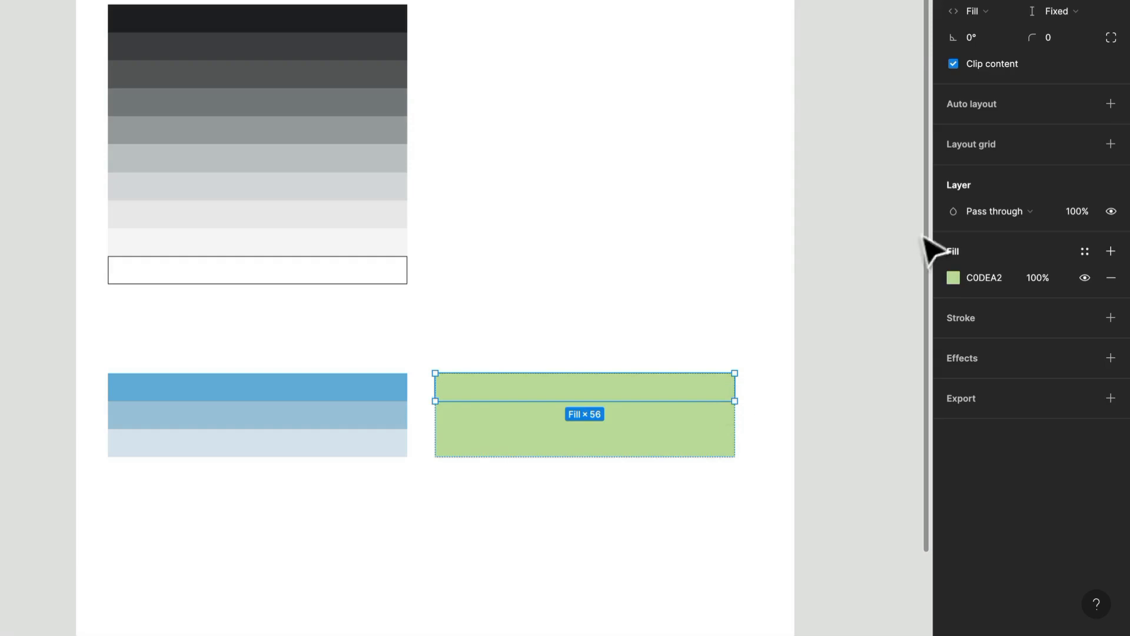
left_click(953, 278)
mouse_move(807, 259)
left_mouse_down()
mouse_move(914, 241)
mouse_move(838, 245)
mouse_move(821, 273)
left_mouse_up()
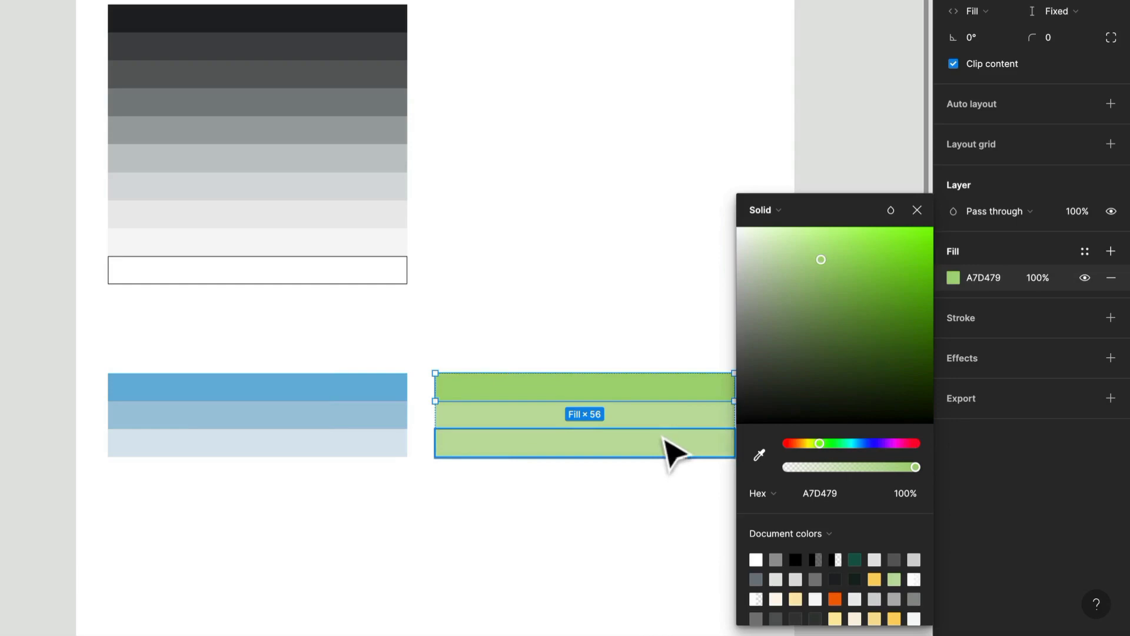
Lighten the green palette's bottom swatch to a pale green, E3F1D5
left_click(671, 454)
left_click(953, 278)
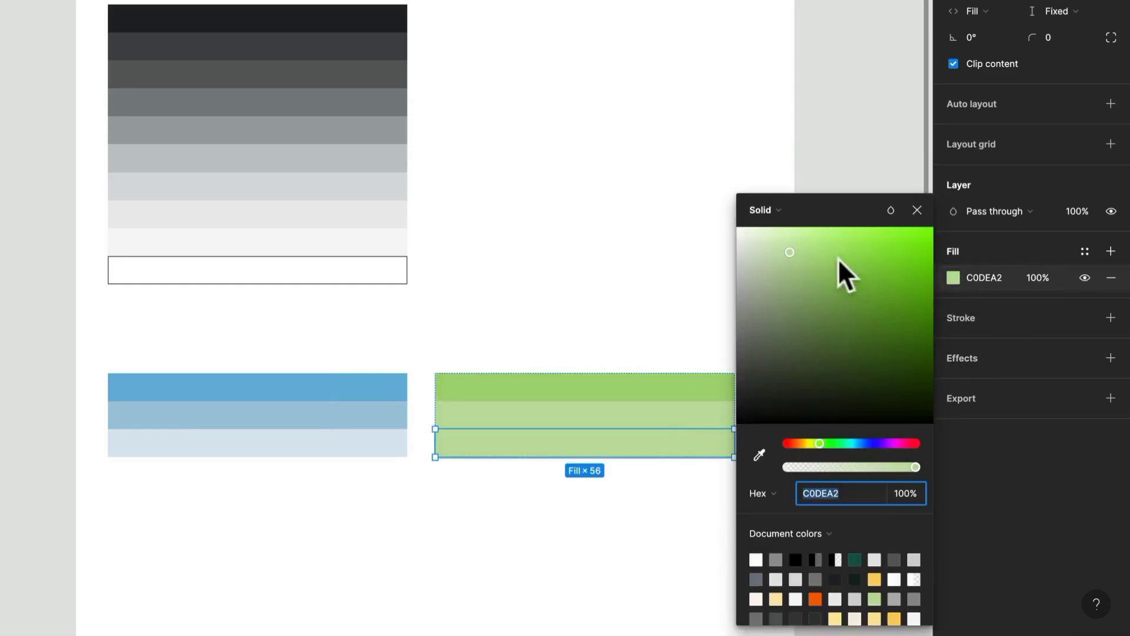
left_click_drag(790, 251, 757, 242)
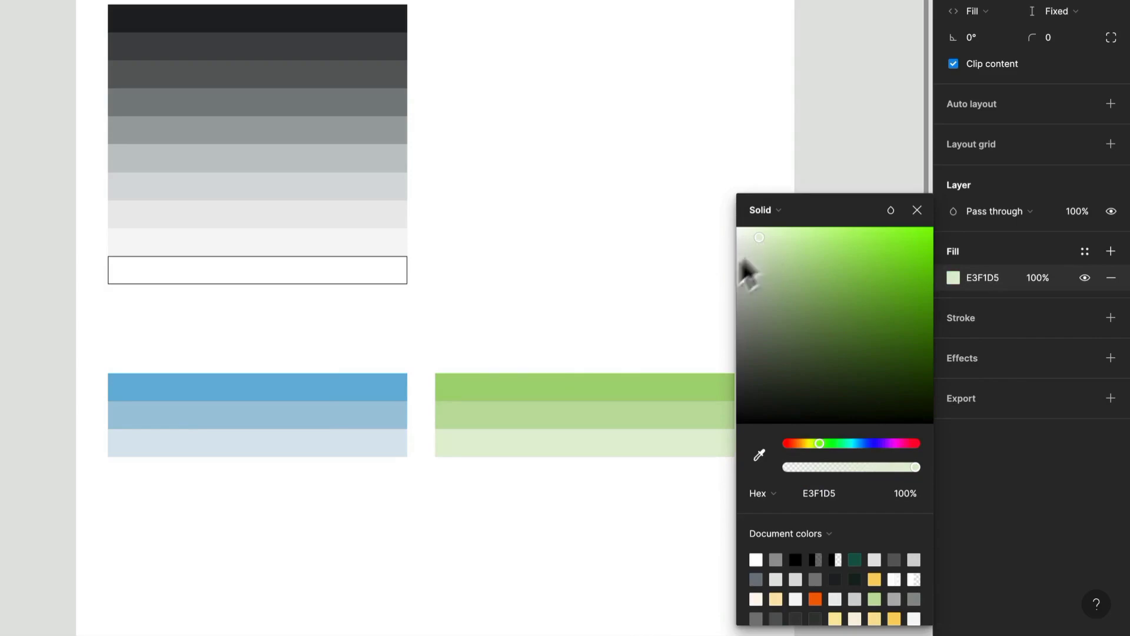
Lighten the fill of the green palette's middle swatch slightly
left_click(669, 391)
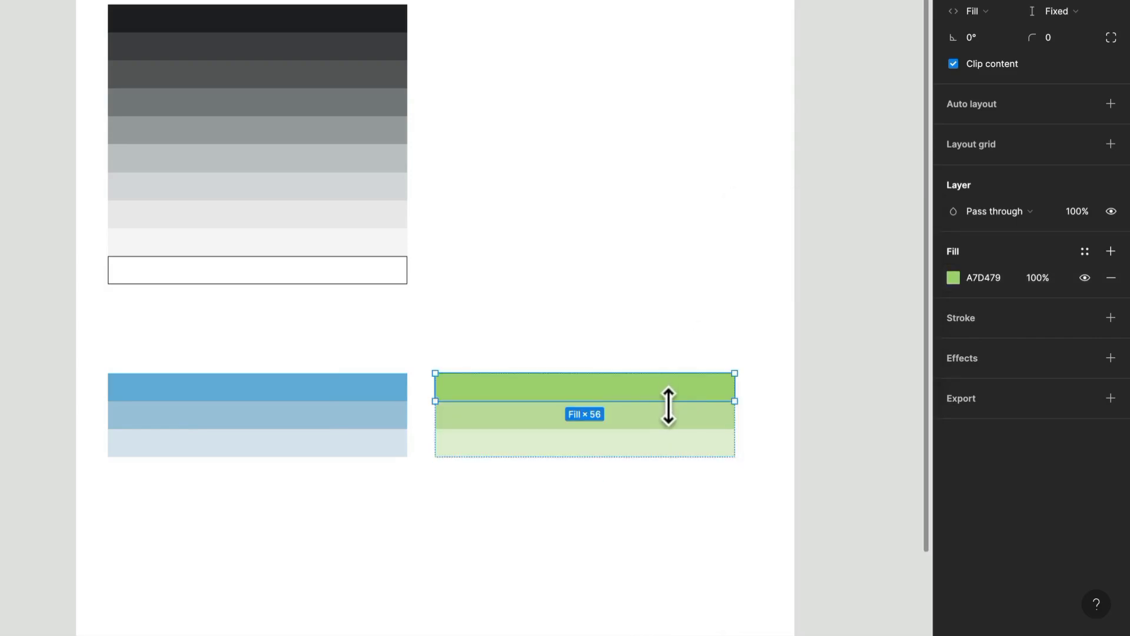
left_click(674, 419)
left_click(954, 277)
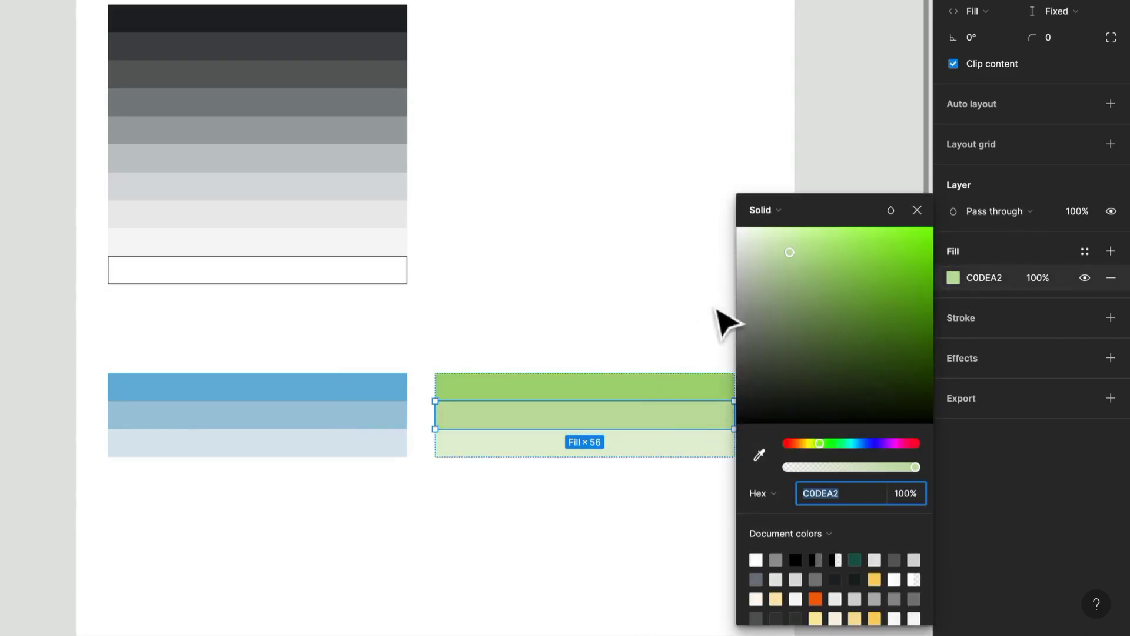
left_click_drag(790, 256, 782, 251)
left_click(599, 520)
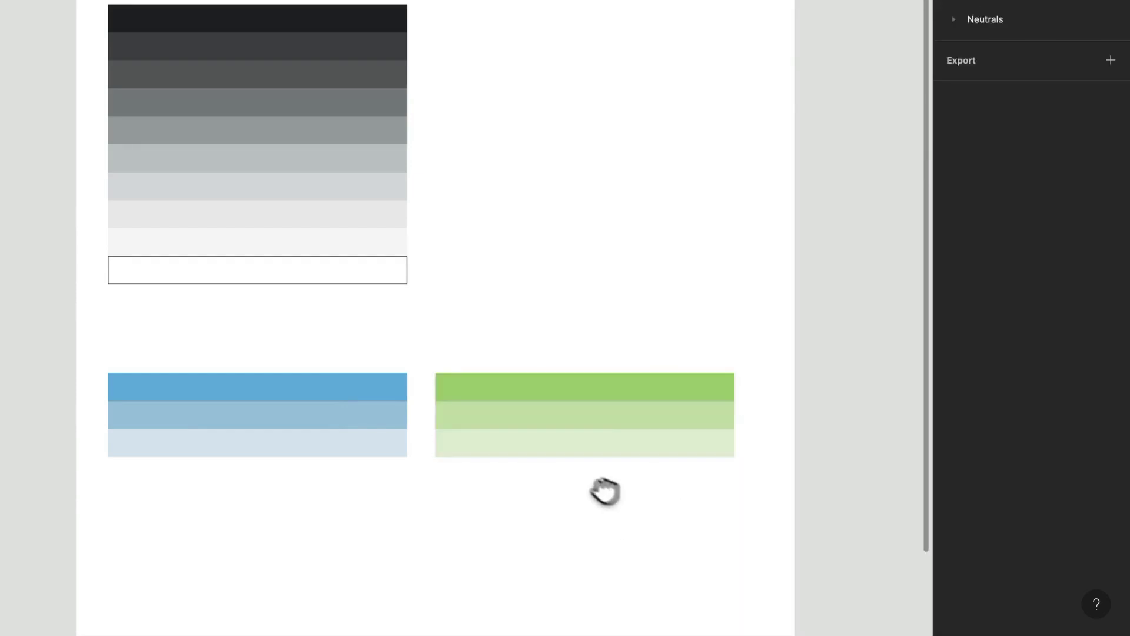
Reduce the saturation of the green palette's bottom swatch slightly
left_click_drag(611, 497, 603, 352)
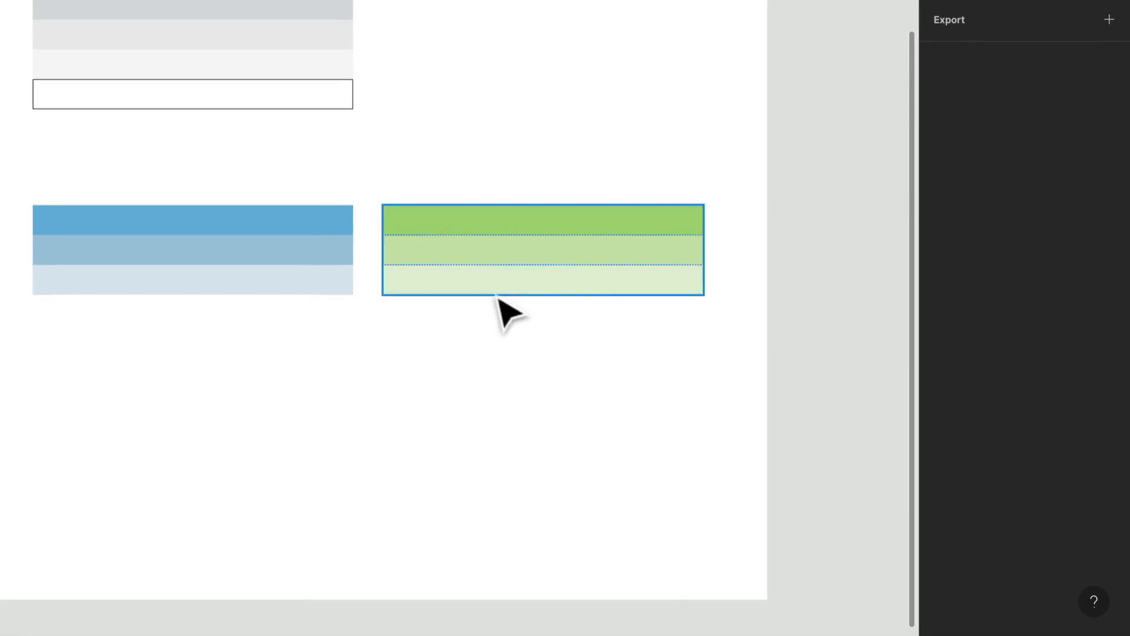
left_click(526, 305)
left_click(497, 289)
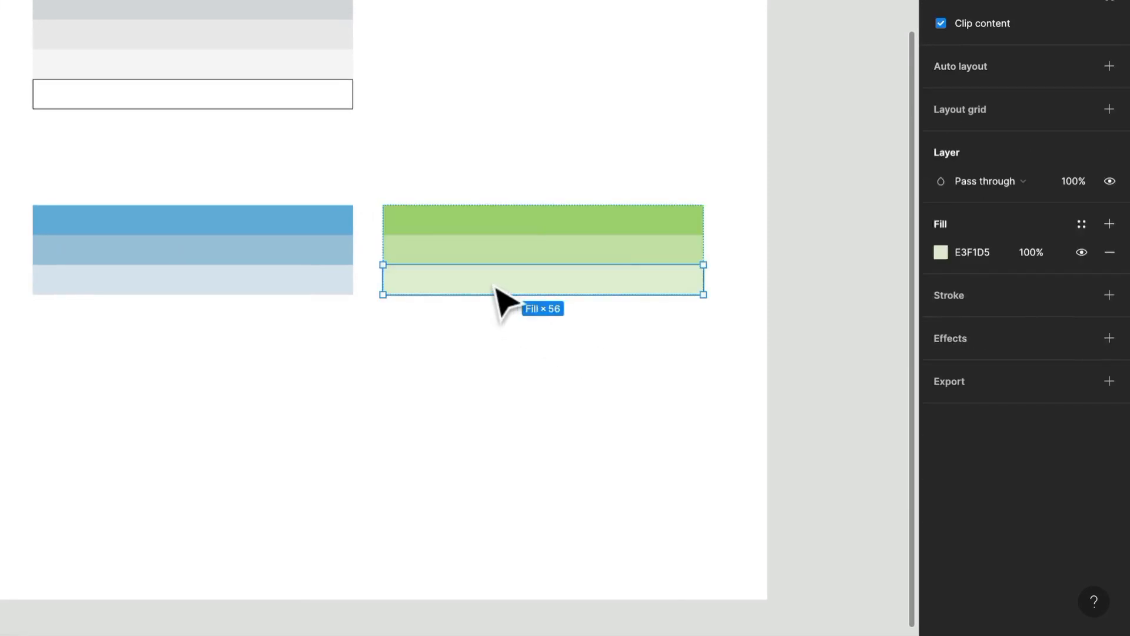
left_click(941, 252)
left_click_drag(743, 218, 727, 216)
left_click(449, 384)
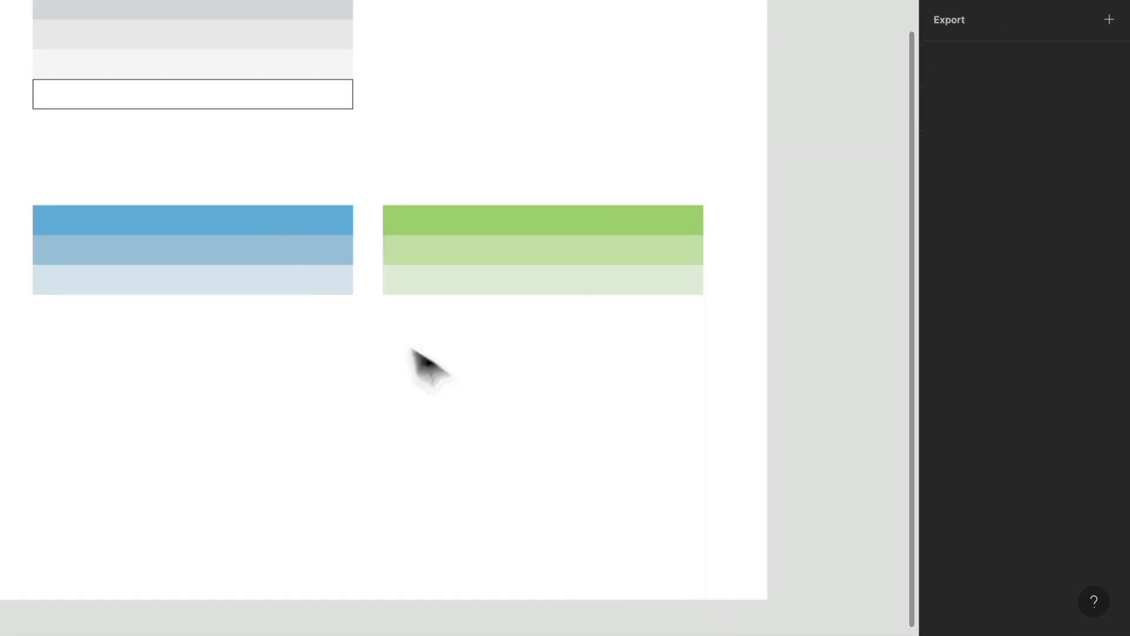
Duplicate the blue palette below itself and recolour the copy's middle swatch to a soft red, E4B9B9
left_click(289, 242)
left_click_drag(300, 256, 299, 389, "alt")
double_click(321, 389)
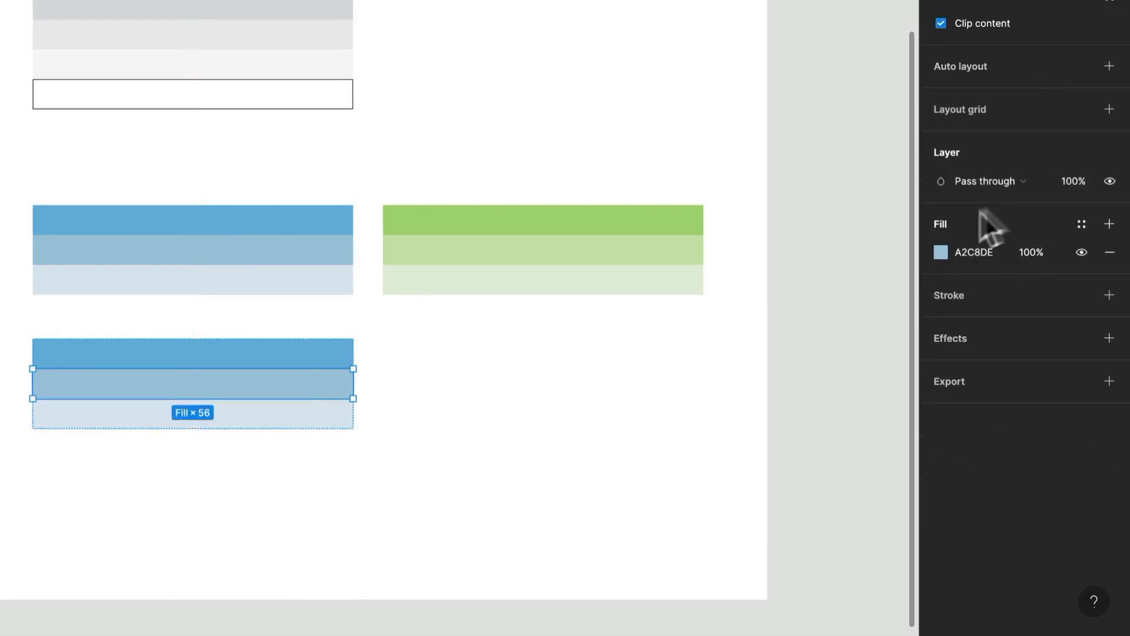
left_click(943, 252)
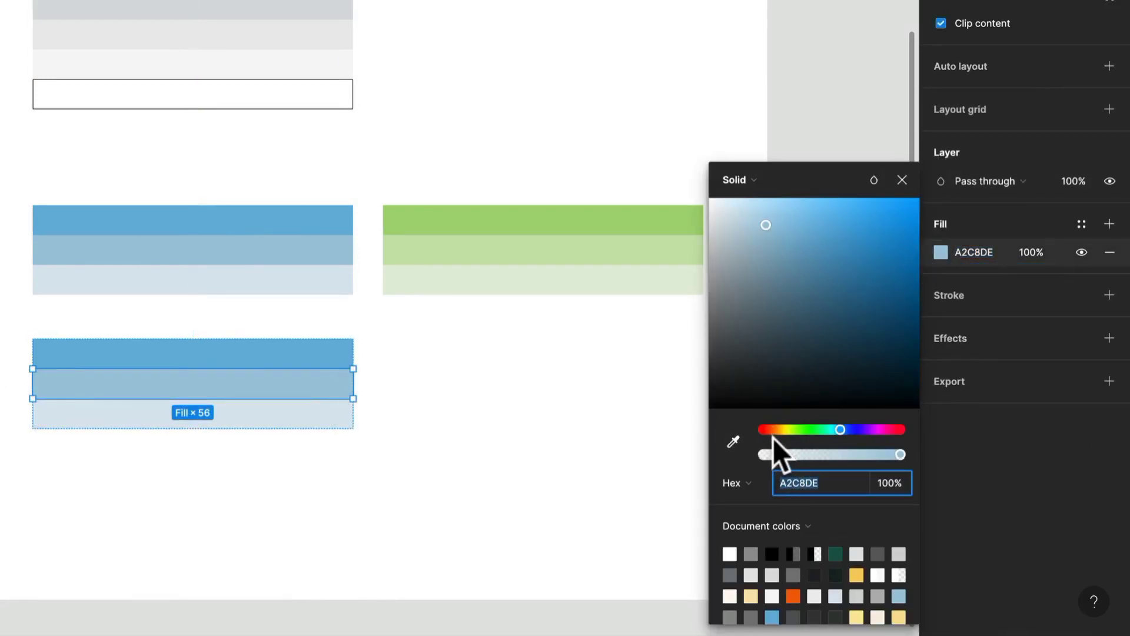
left_click(755, 428)
left_click(789, 221)
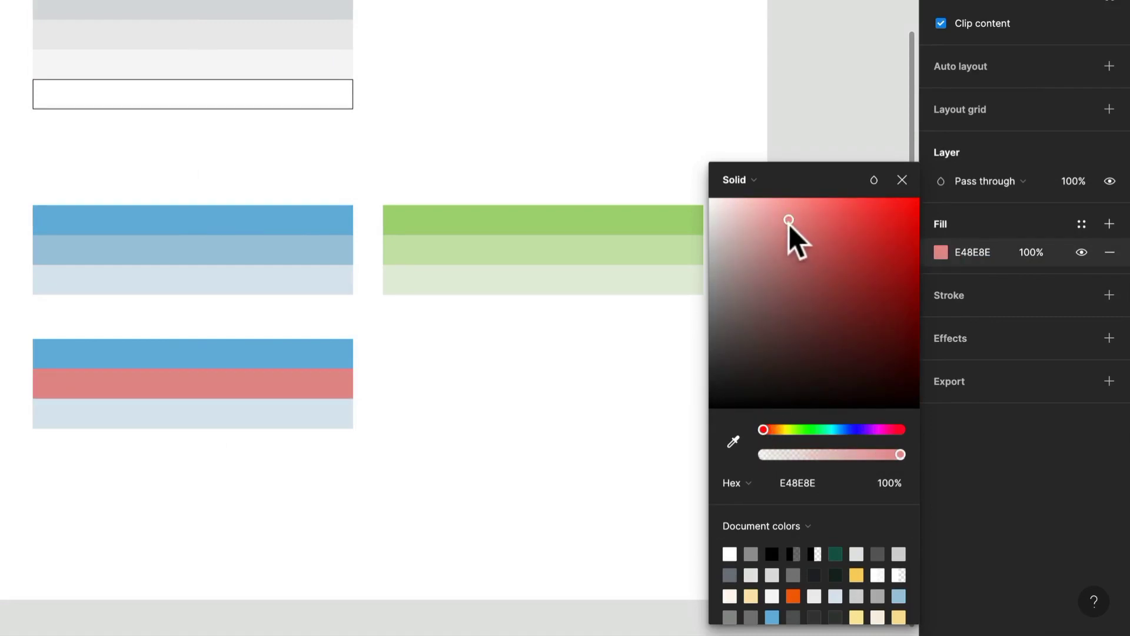
left_click_drag(789, 221, 748, 221)
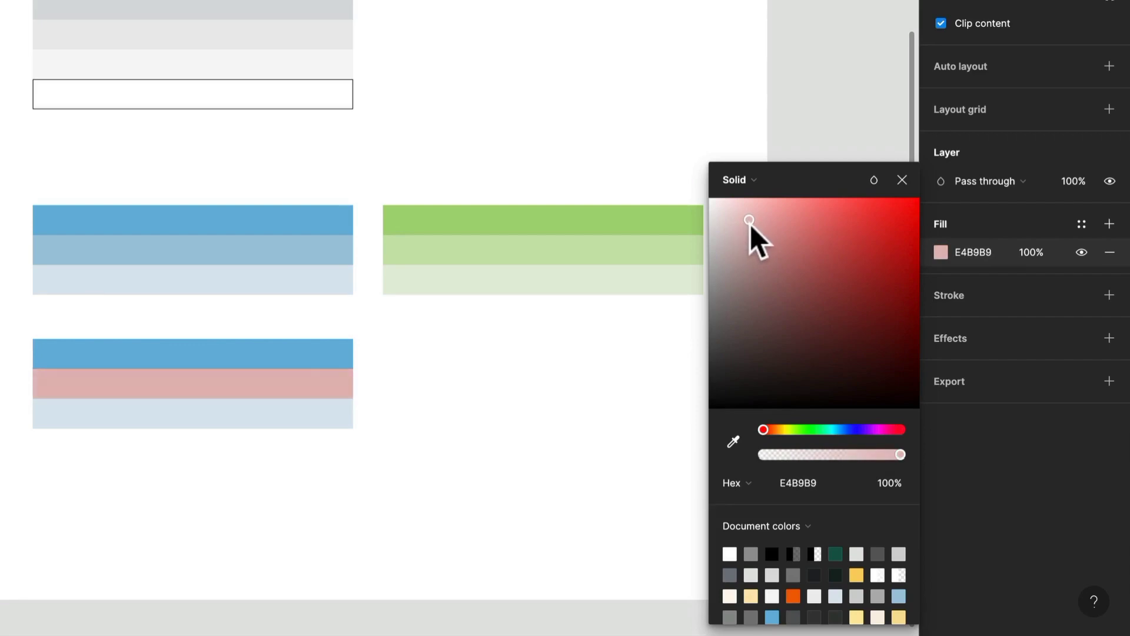
Sample the middle swatch's soft red into the top and bottom swatches of the new palette
left_click(345, 354)
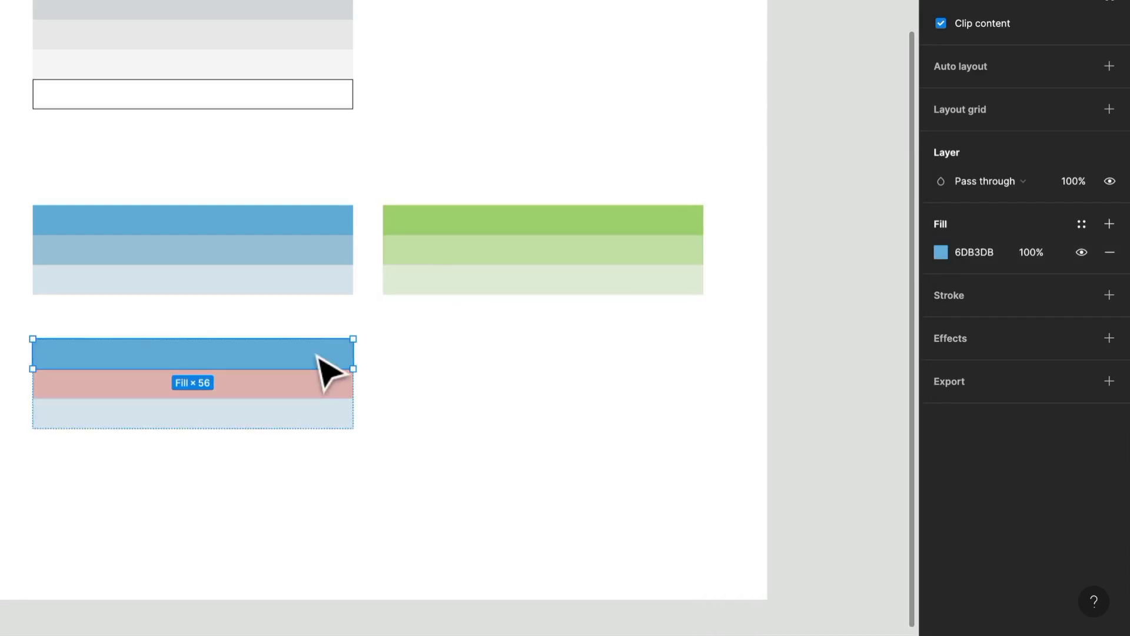
key("i")
left_click(348, 382)
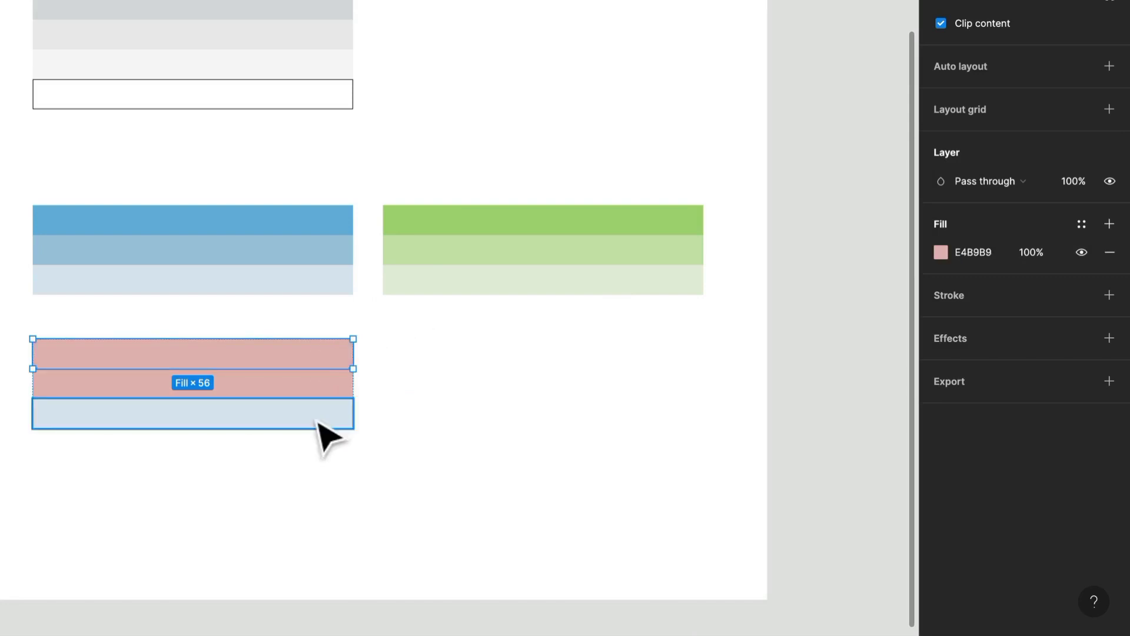
left_click(318, 421)
key("i")
left_click(320, 384)
Make the red palette's top swatch more saturated by setting its fill to EB9595
left_click(353, 360)
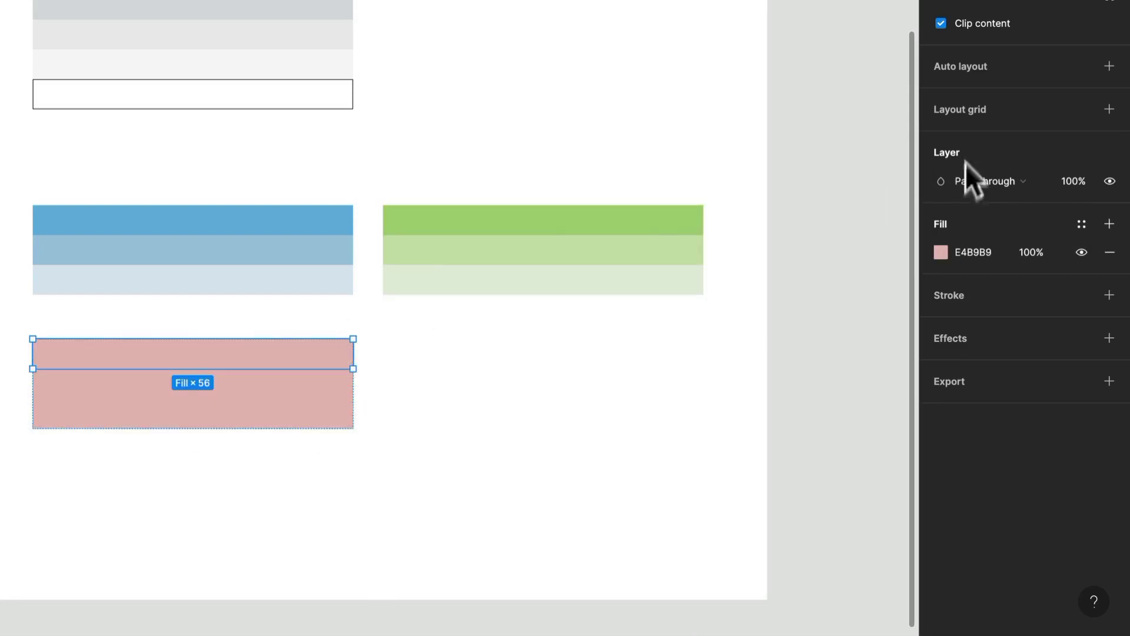
left_click(941, 253)
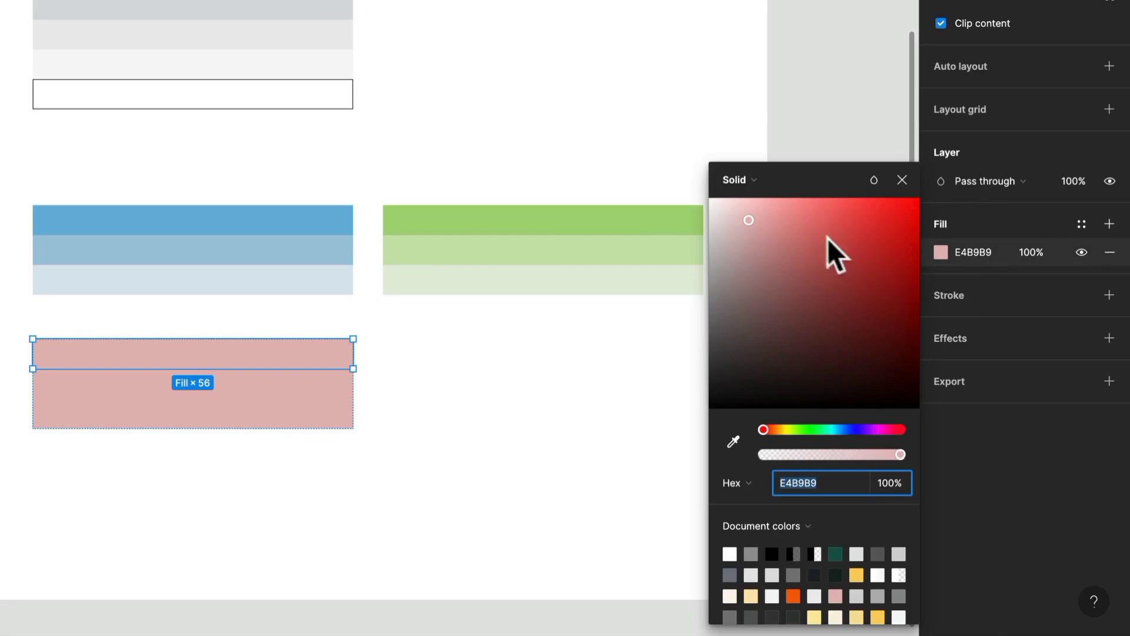
mouse_move(777, 225)
left_mouse_down()
mouse_move(816, 229)
mouse_move(786, 215)
left_mouse_up()
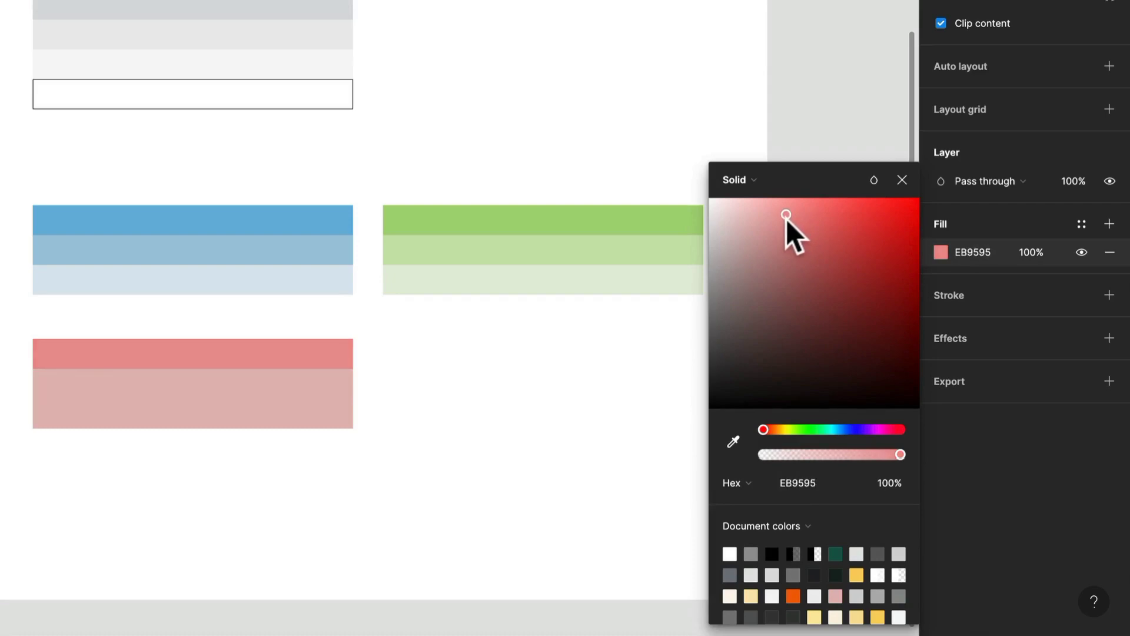
Lighten the red palette's bottom swatch to a very pale red, F5E5E5
left_click(265, 417)
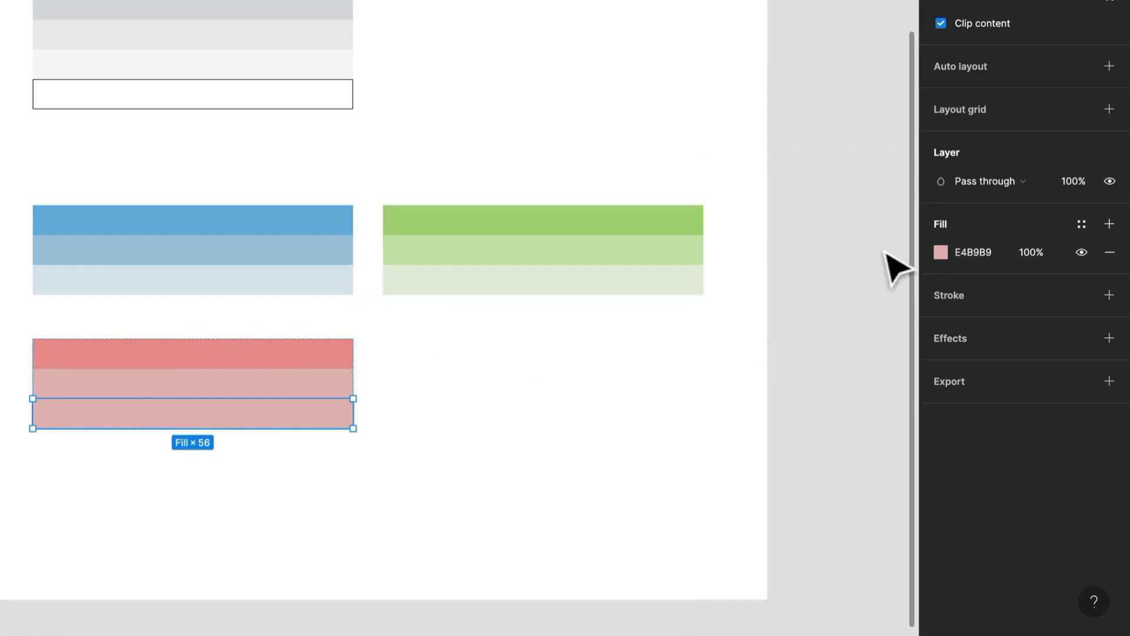
left_click(942, 253)
left_click_drag(761, 227, 723, 210)
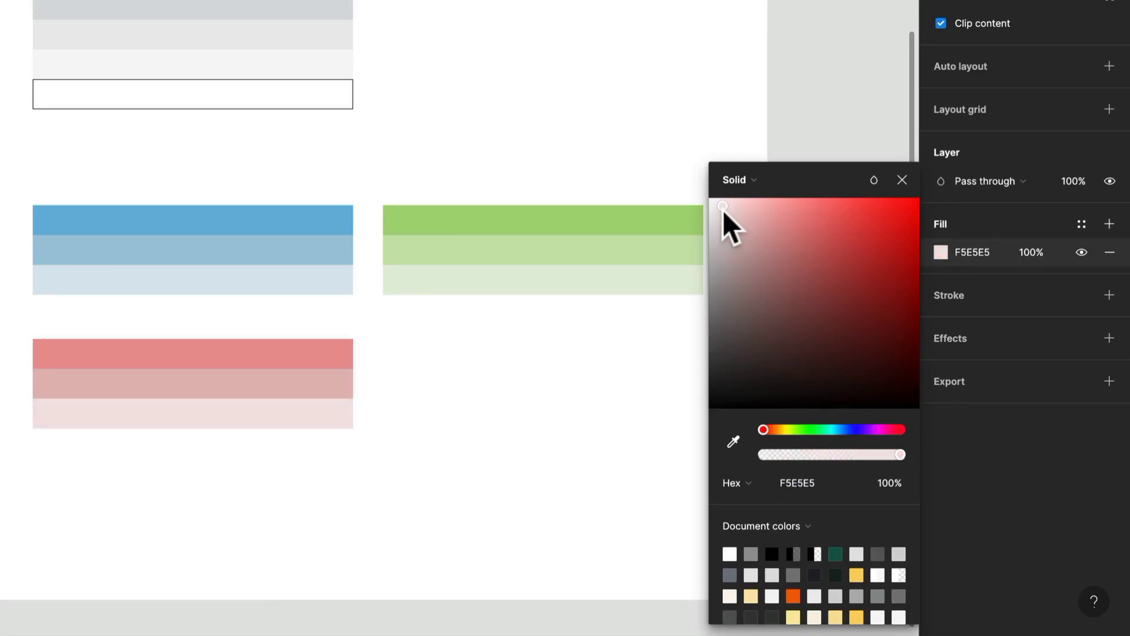
Lighten the red palette's middle swatch by setting its fill to E8C5C5
left_click(244, 386)
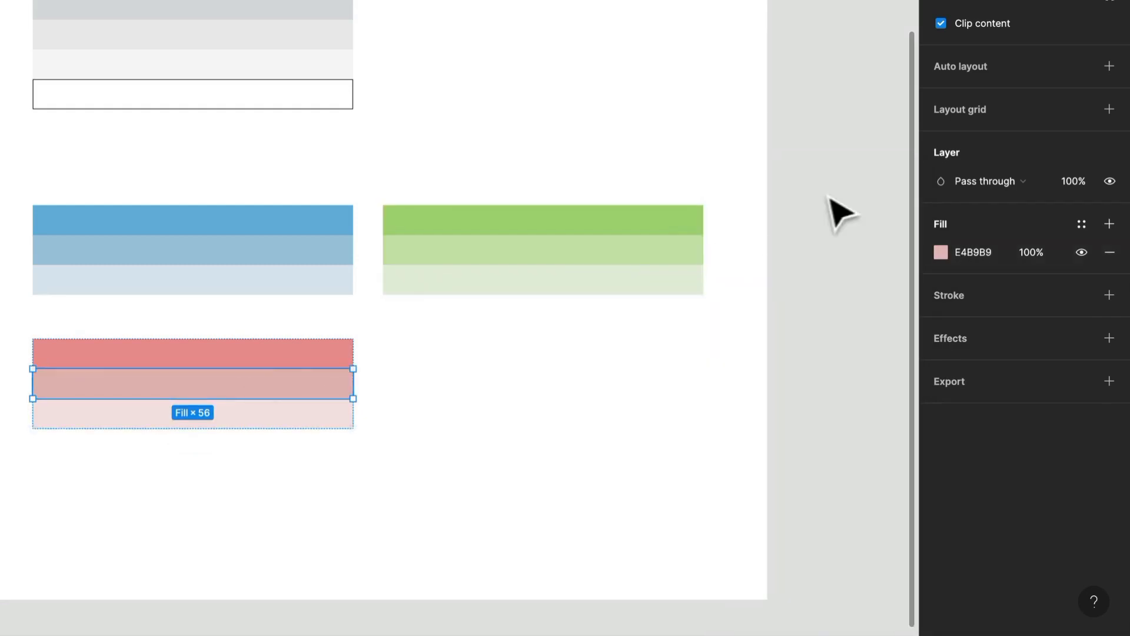
left_click(941, 252)
left_click_drag(746, 221, 741, 222)
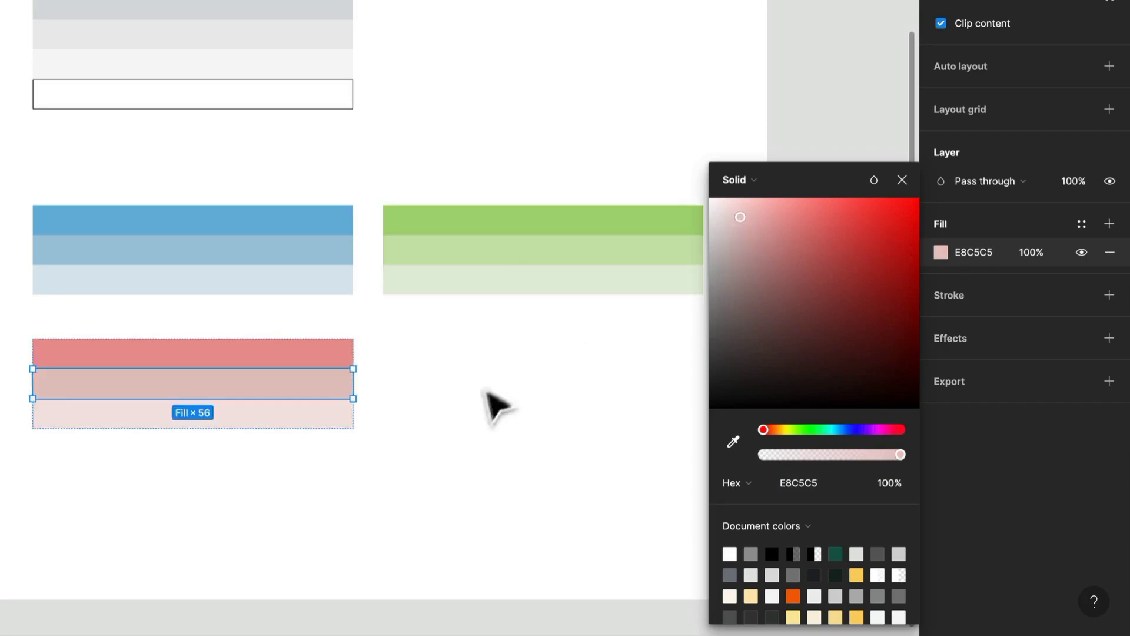
left_click(539, 435)
Duplicate the red palette beneath the green palette and shift the copy's middle swatch to a soft purple, E5C5E8
left_click_drag(106, 354, 455, 353)
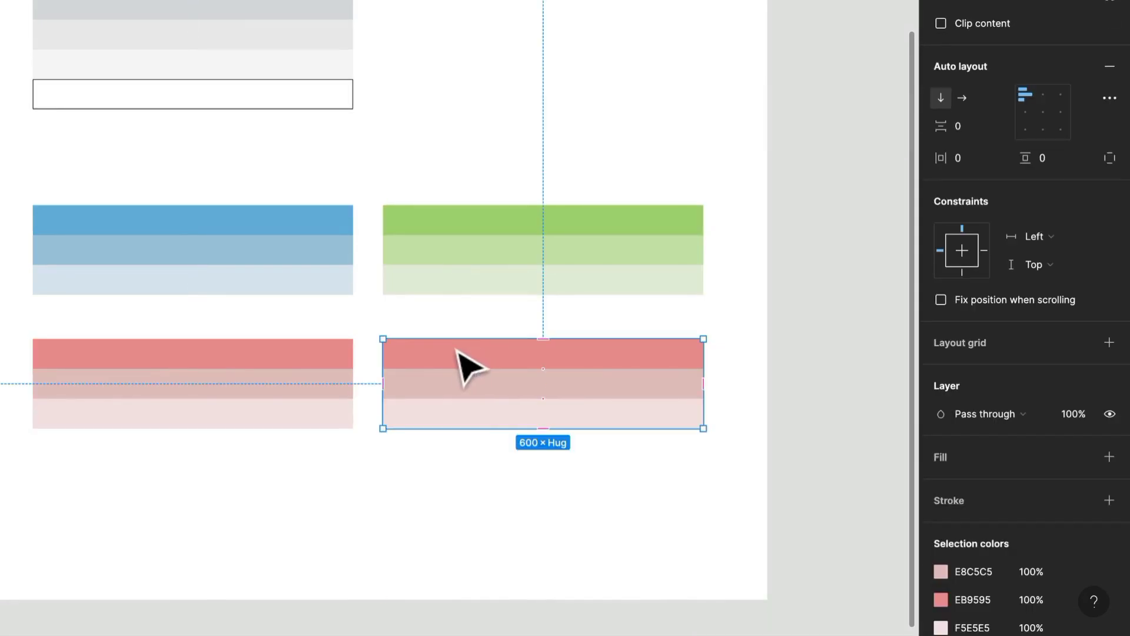
left_click(449, 391)
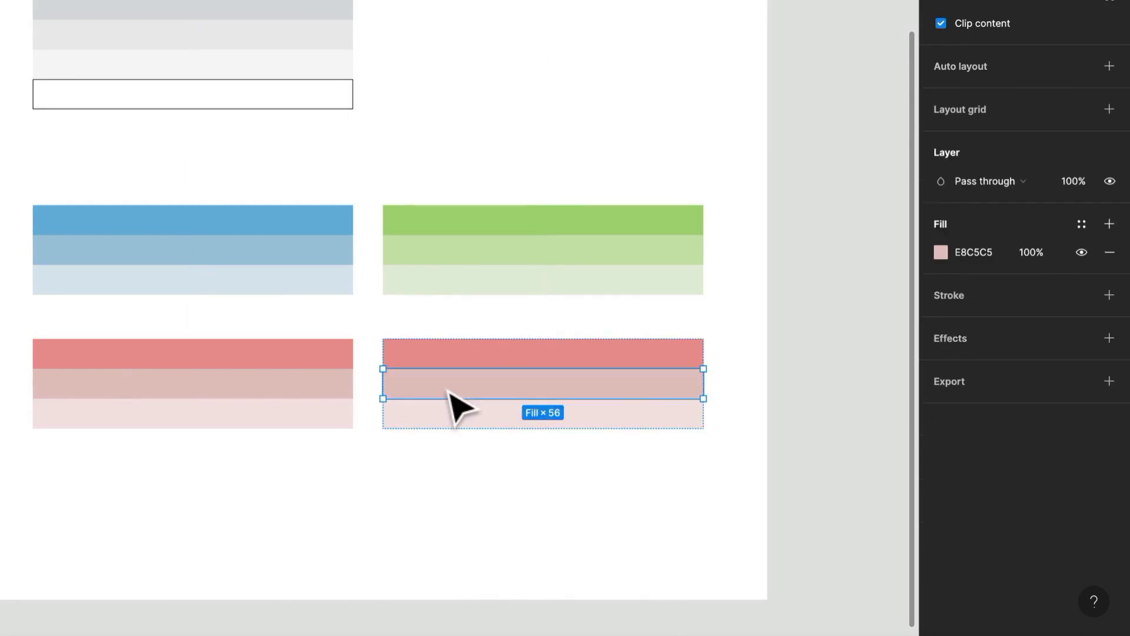
left_click(941, 252)
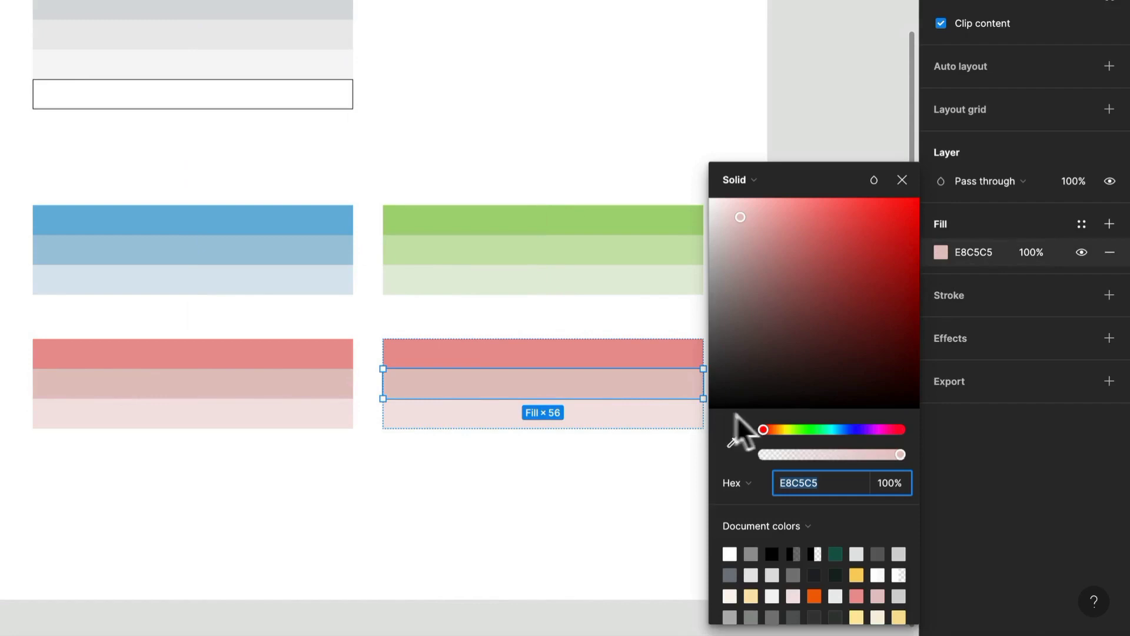
left_click_drag(767, 430, 876, 431)
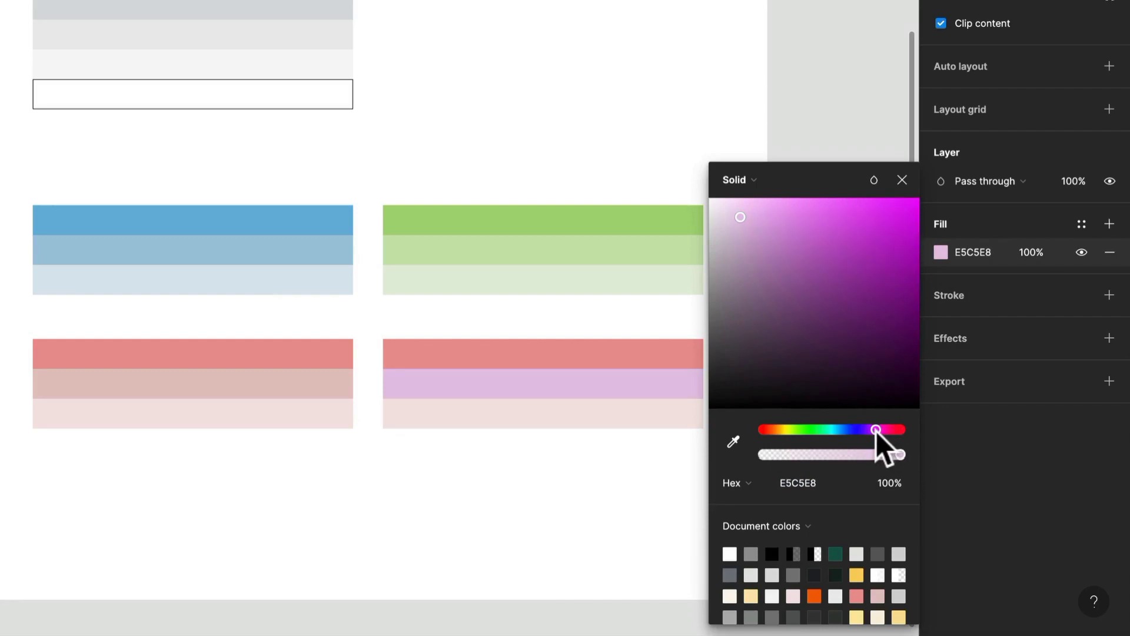
Sample the middle swatch's soft purple, E5C5E8, into the top and bottom swatches of the new palette
left_click_drag(585, 369, 309, 356)
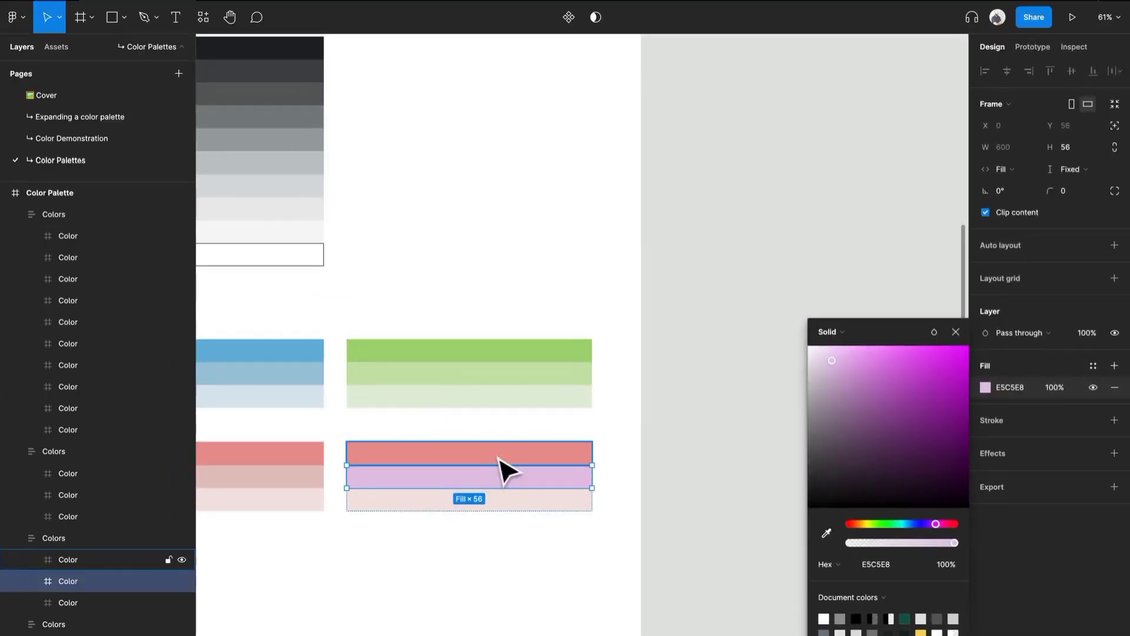
left_click(497, 459)
left_click_drag(500, 467, 618, 434)
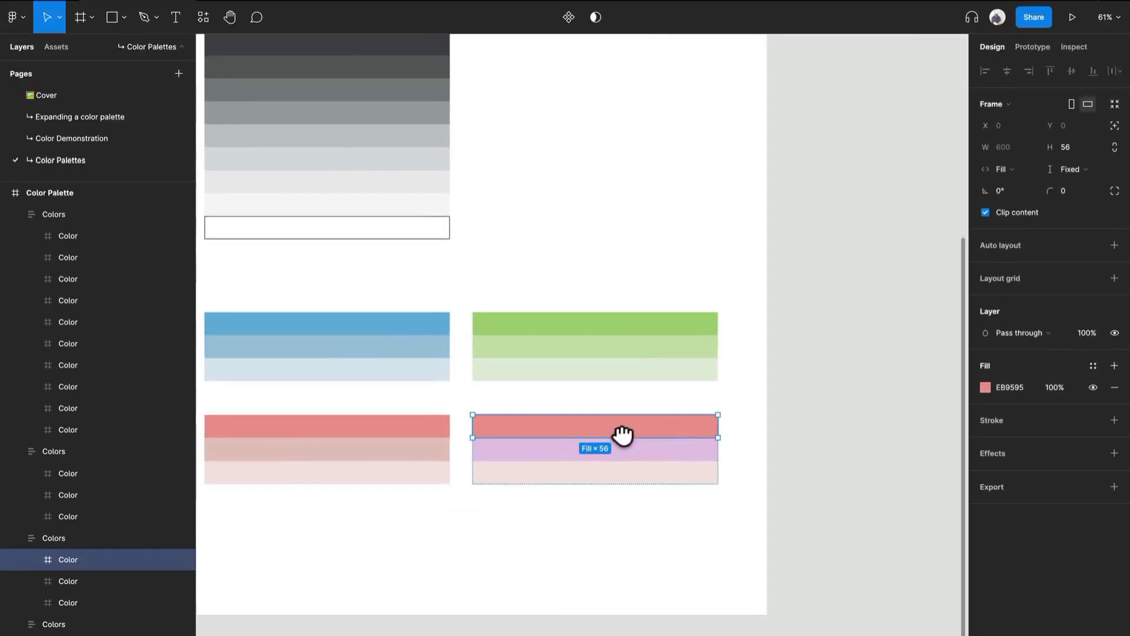
left_click(985, 387)
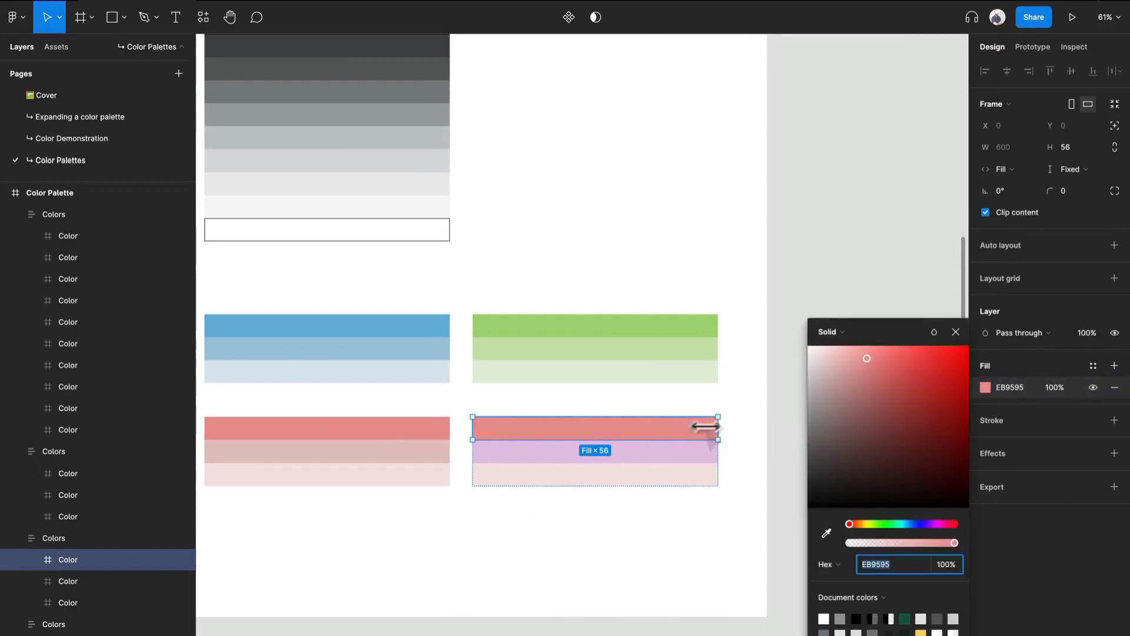
left_click(666, 478, "shift")
key("i")
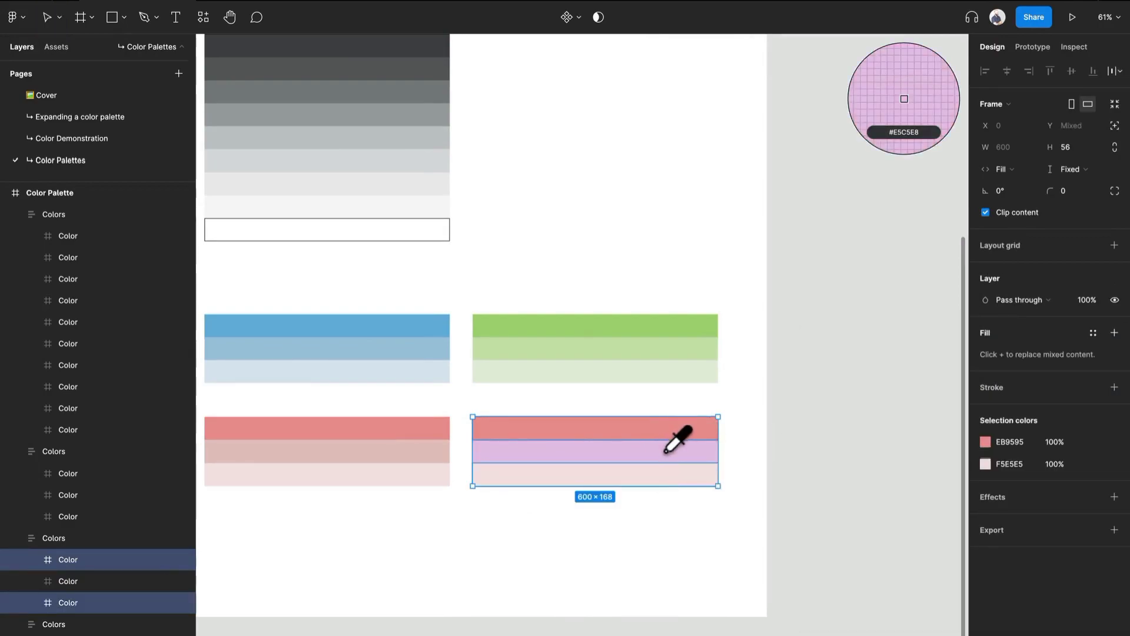
left_click(667, 451)
Make the purple palette's top swatch more saturated by setting its fill to E1B0E5
left_click(709, 441)
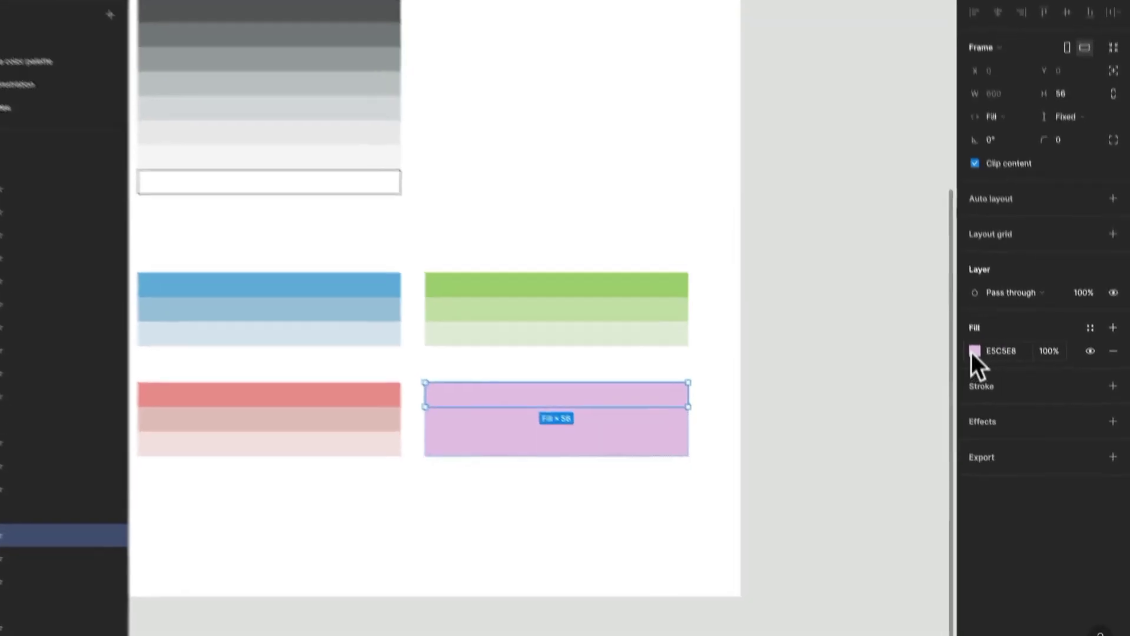
left_click(976, 355)
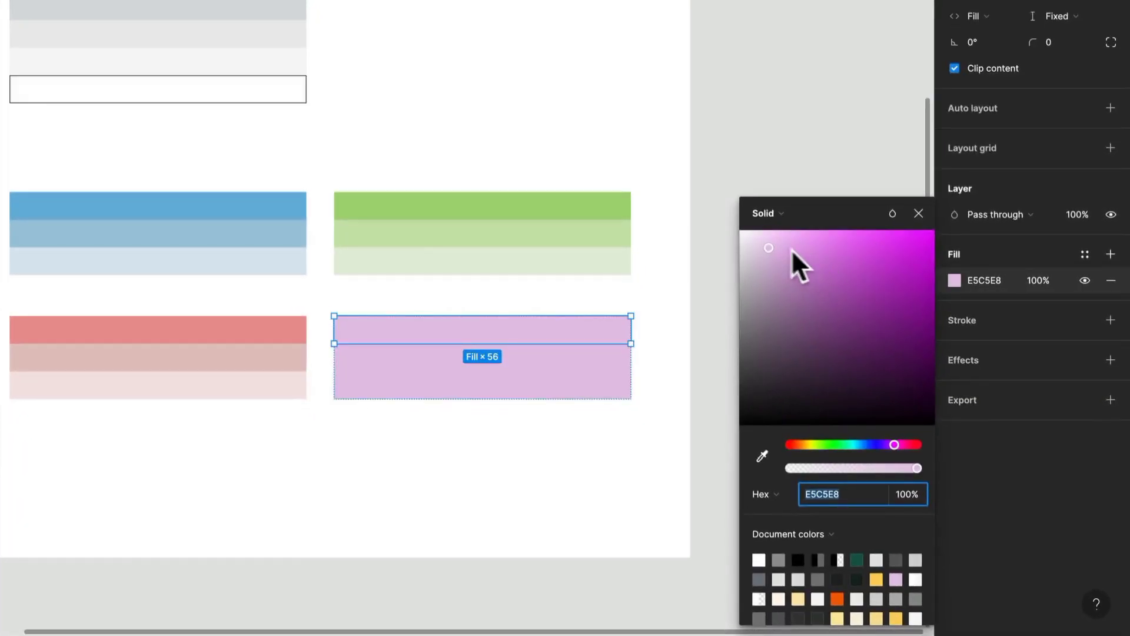
mouse_move(776, 245)
left_mouse_down()
mouse_move(796, 258)
mouse_move(785, 252)
left_mouse_up()
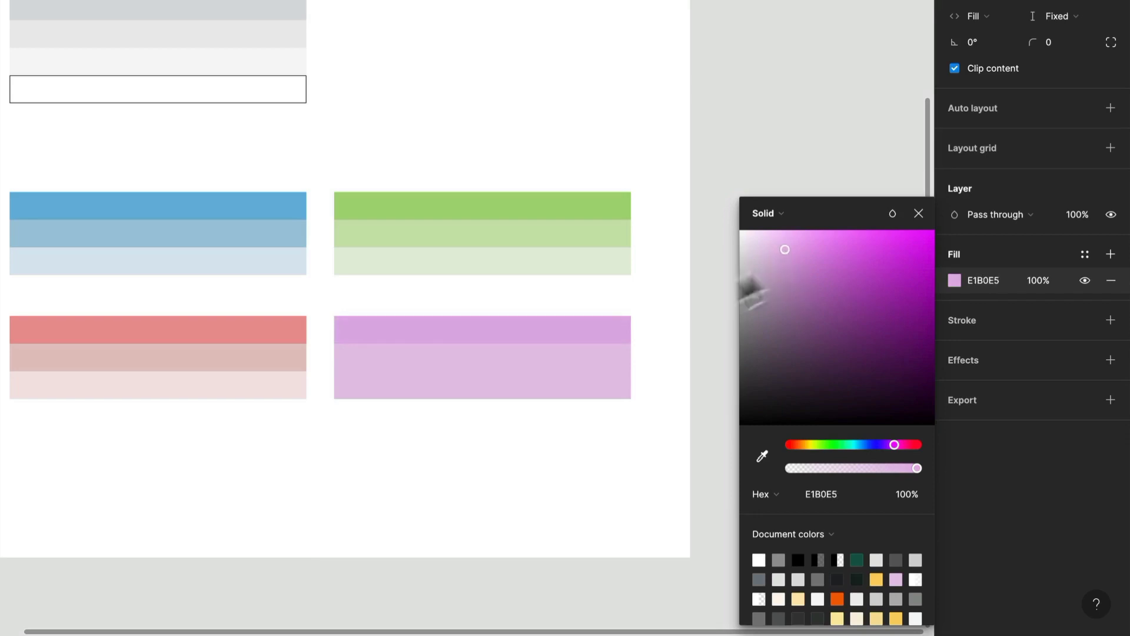
Lighten the purple palette's bottom swatch to F2E7F3 and its middle swatch to E8CCEB
left_click(595, 396)
left_click(955, 280)
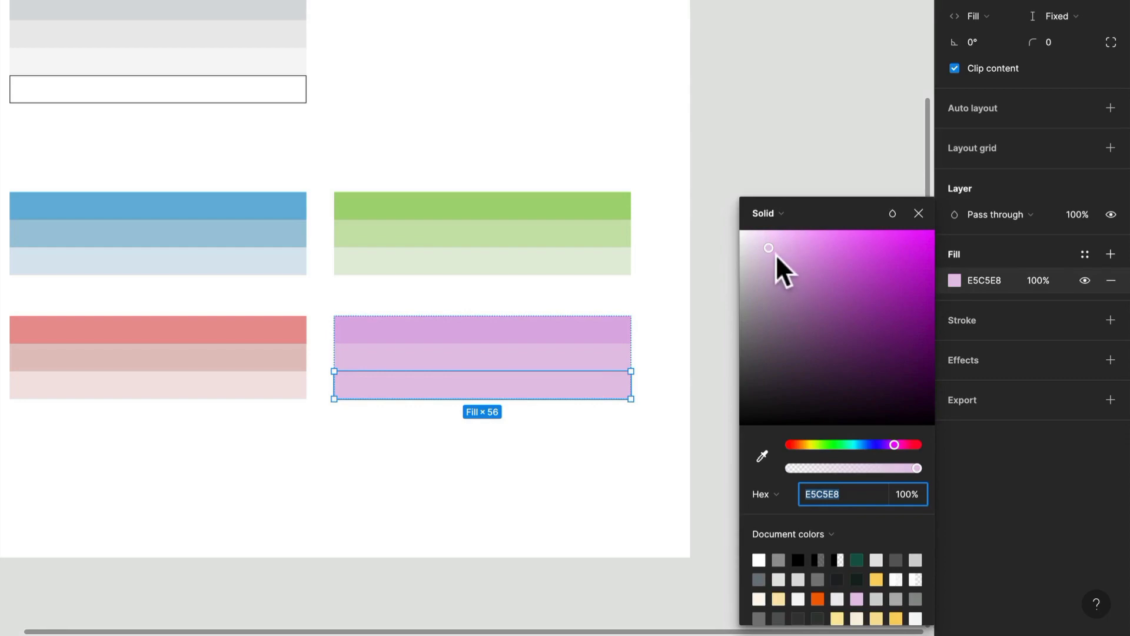
left_click_drag(771, 253, 749, 242)
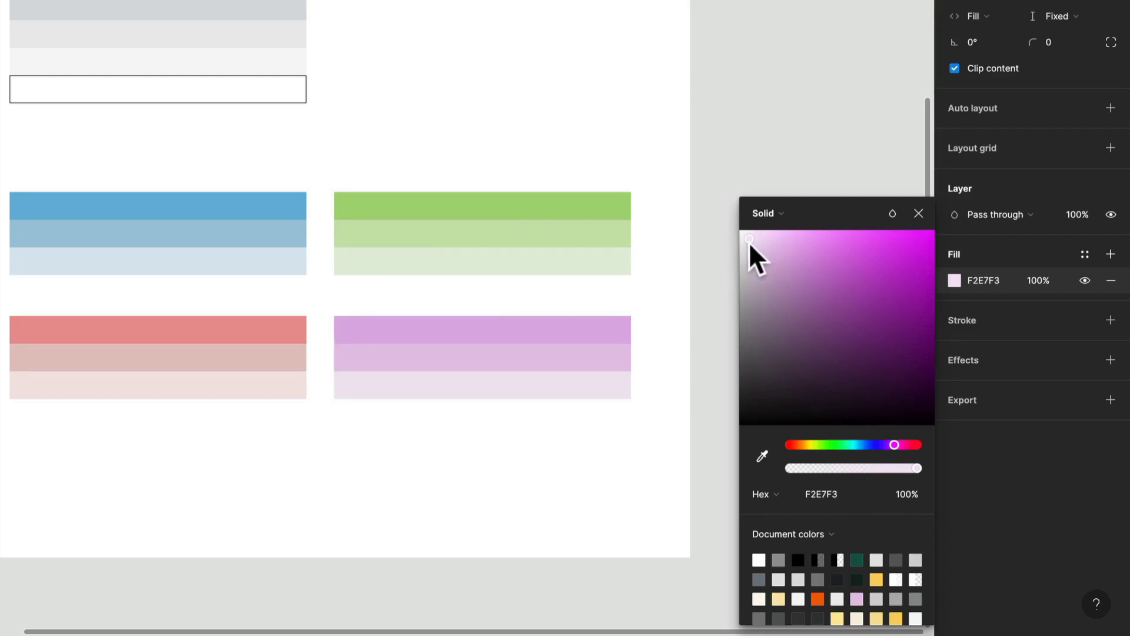
left_click(520, 362)
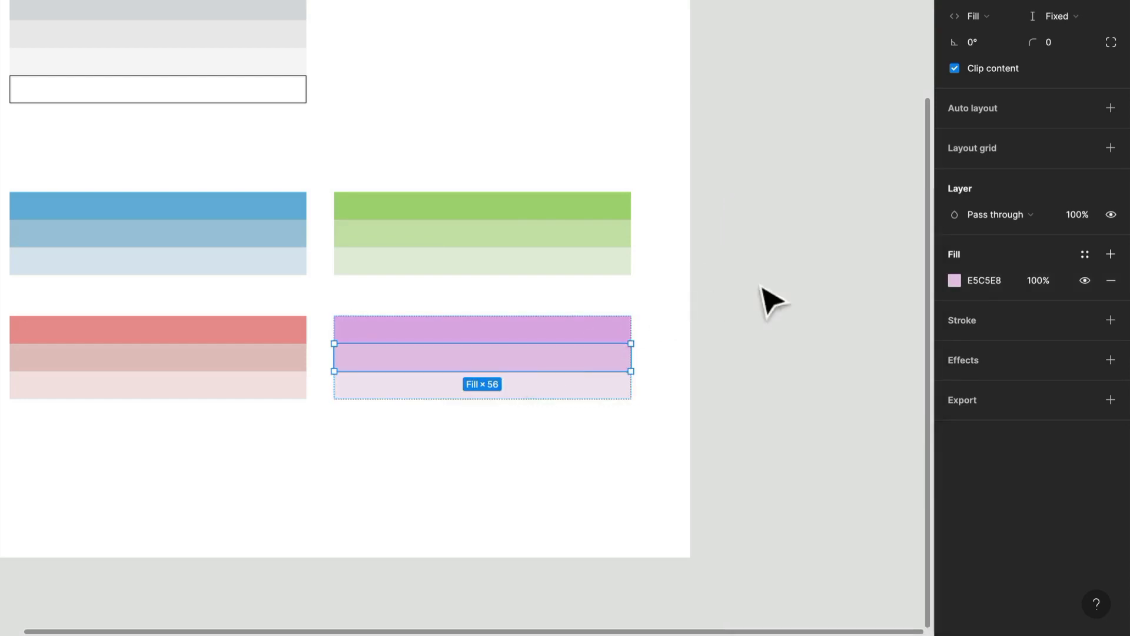
left_click(954, 281)
mouse_move(765, 246)
left_mouse_down()
mouse_move(755, 252)
mouse_move(765, 249)
left_mouse_up()
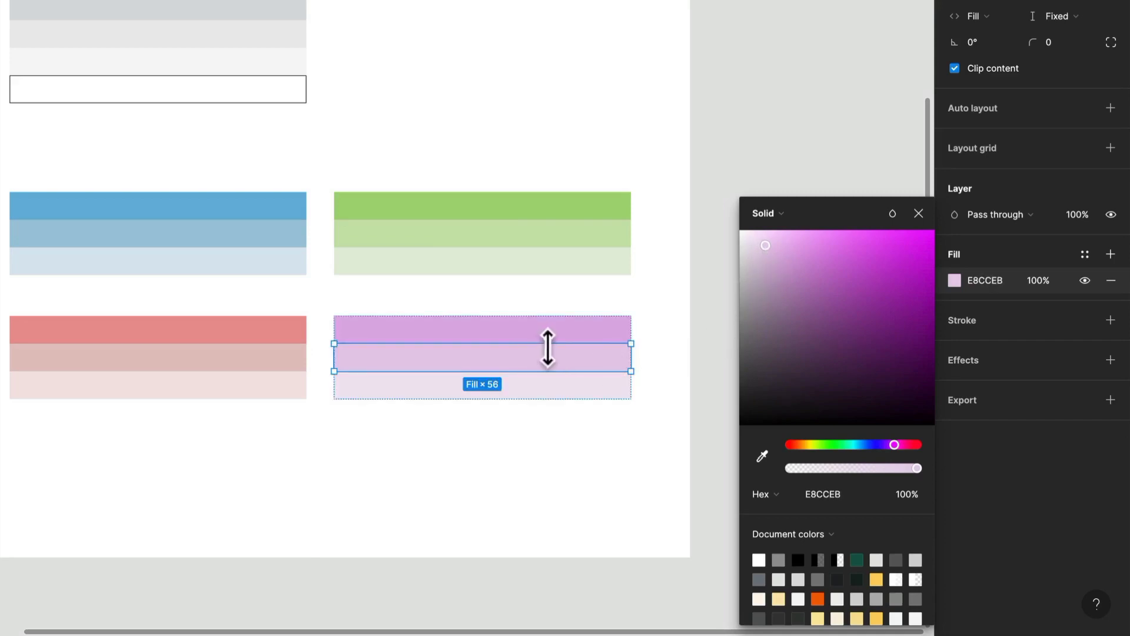
Brighten the purple palette's top swatch slightly by setting its fill to E4B2E9
left_click(615, 329)
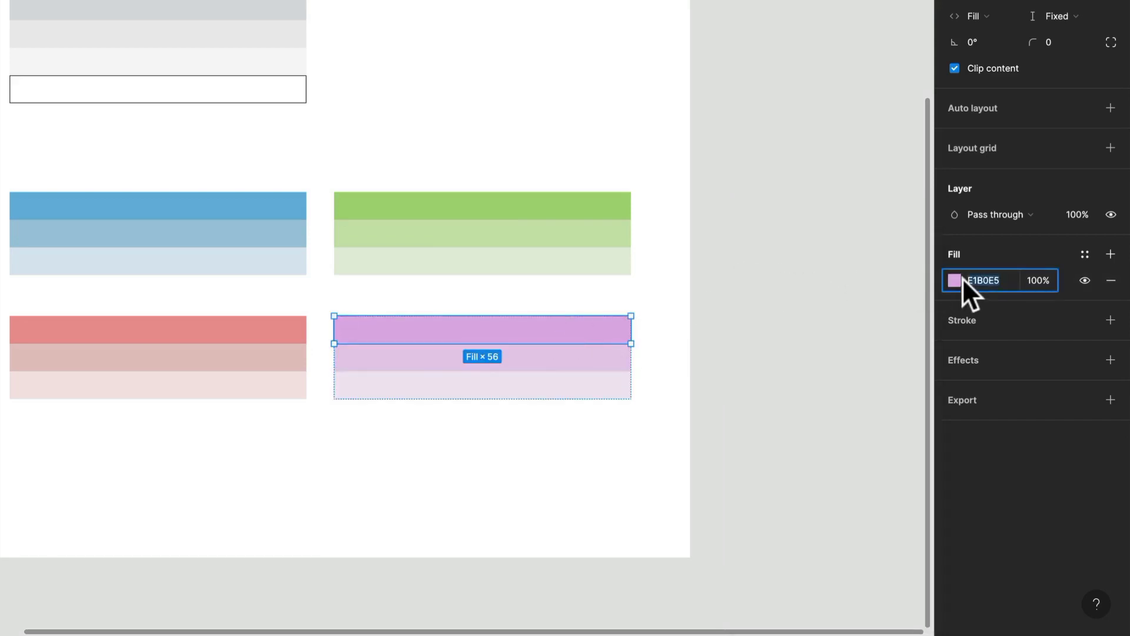
left_click(958, 279)
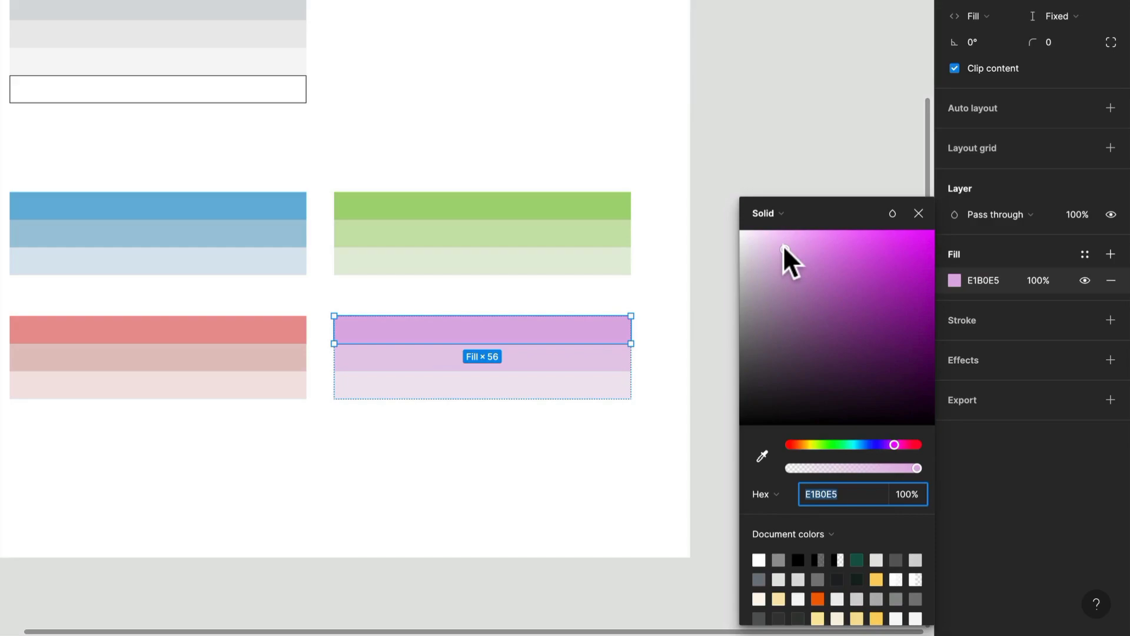
left_click_drag(785, 246, 788, 252)
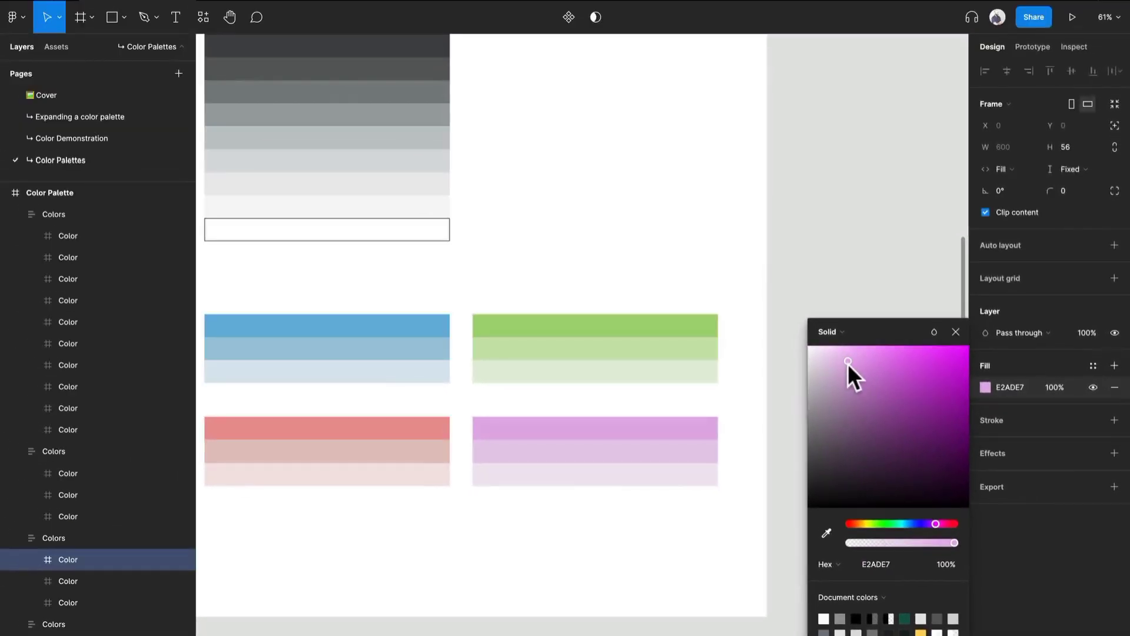
left_click_drag(848, 362, 846, 361)
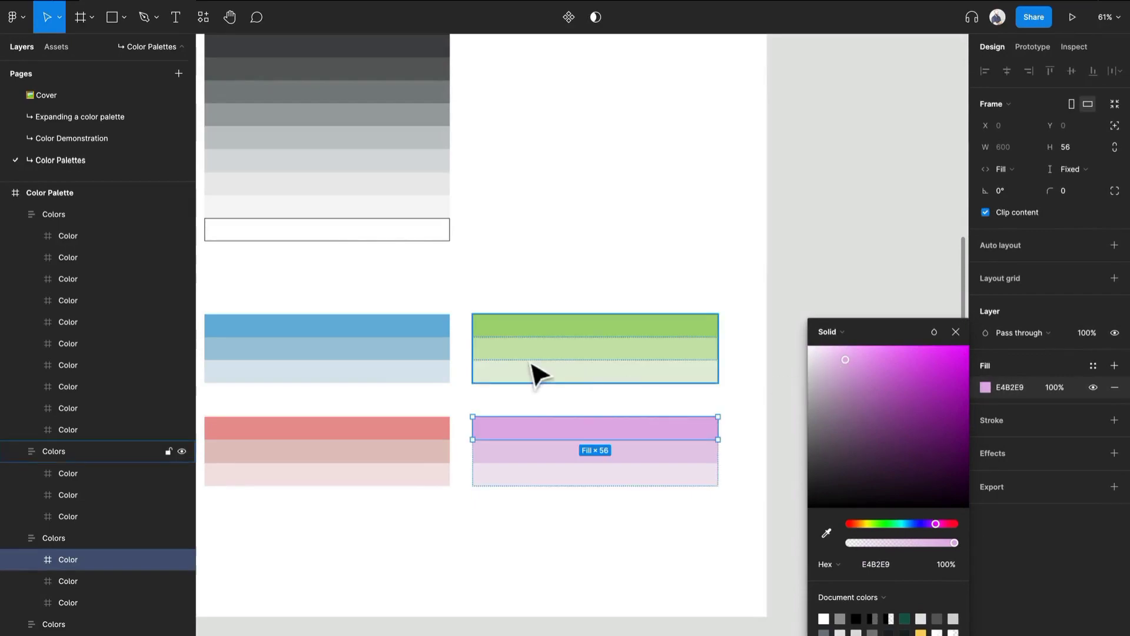
scroll(424, 393, "down", 5)
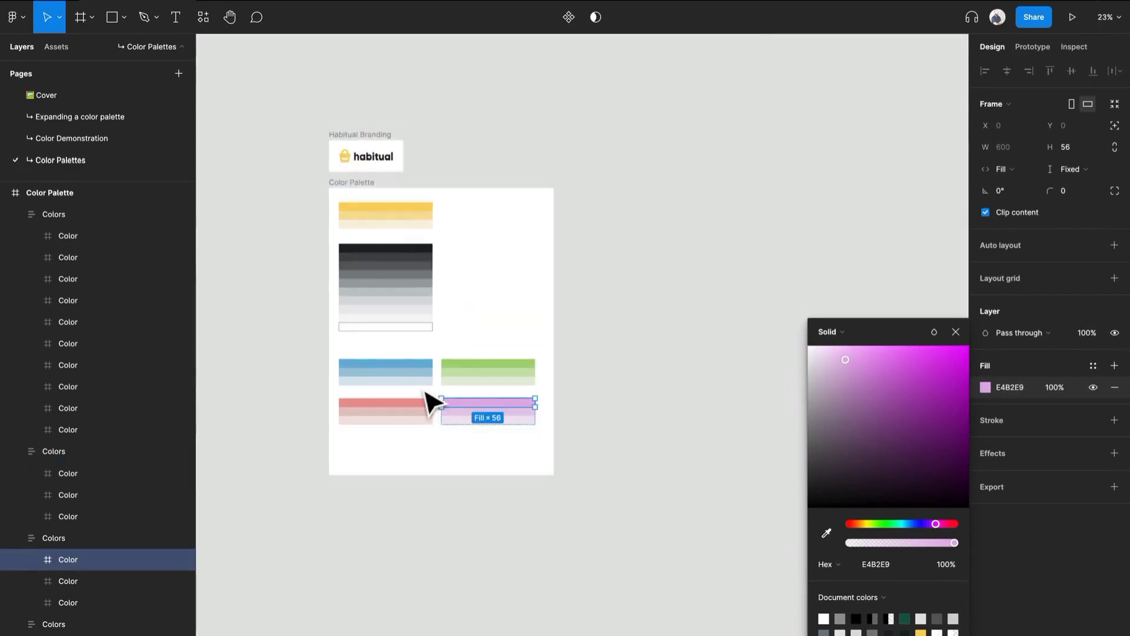
left_click(708, 232)
Rearrange the neutral and yellow palettes, placing the yellow one directly above the blue palette at X 64, Y 886
scroll(573, 328, "up", 3)
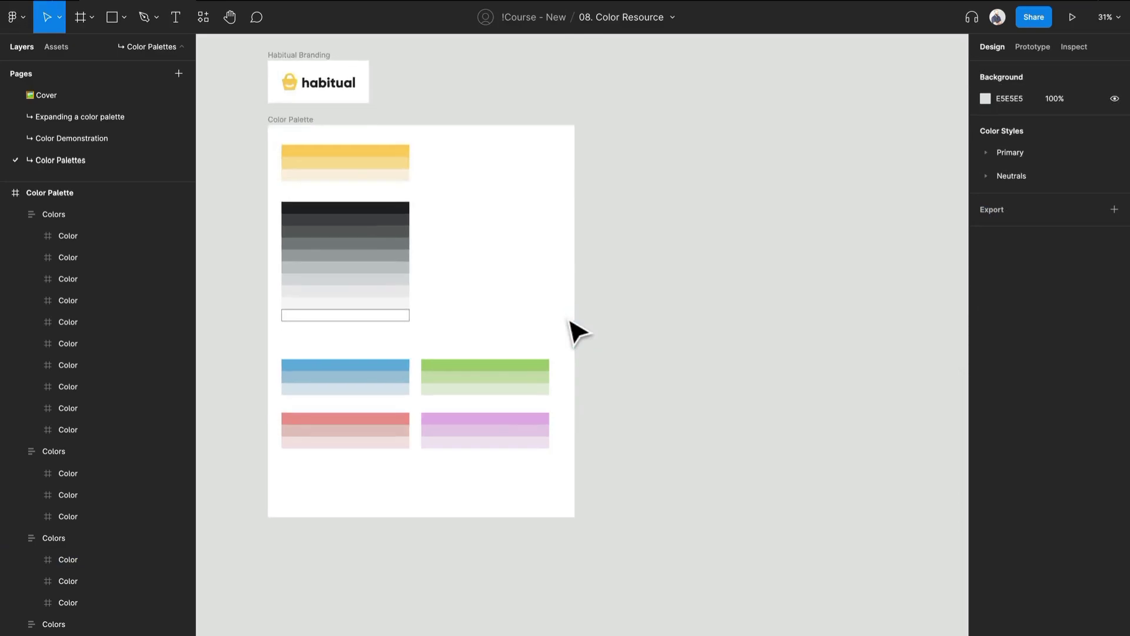
left_click_drag(574, 330, 752, 310)
left_click_drag(487, 182, 648, 116)
left_click_drag(533, 150, 472, 175)
scroll(527, 333, "up", 10)
scroll(530, 334, "down", 6)
scroll(475, 171, "down", 3)
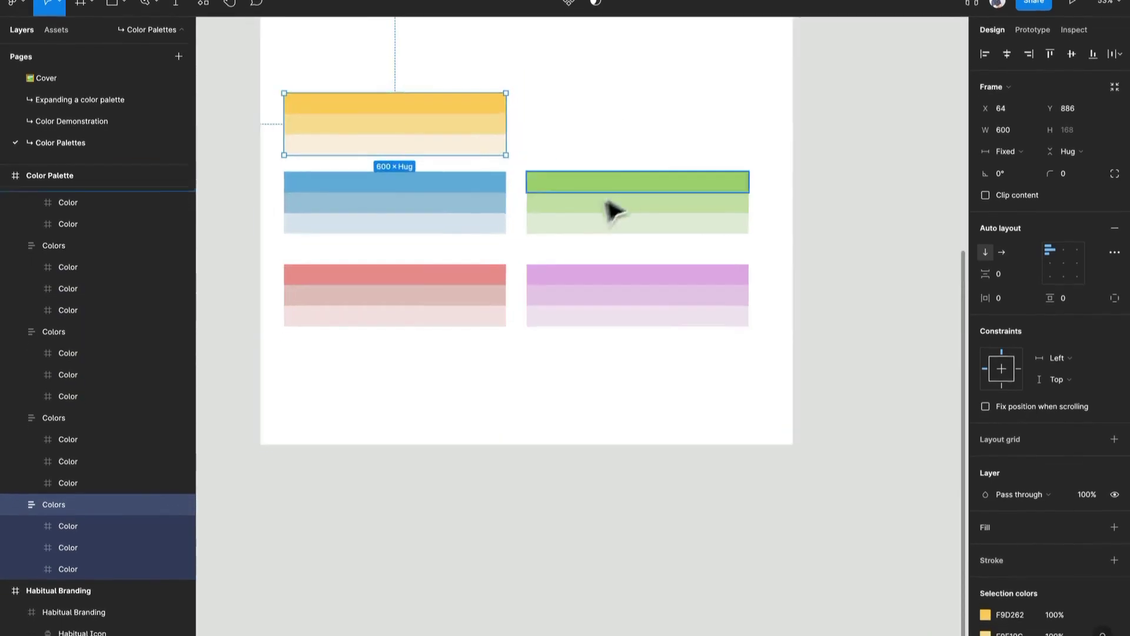
scroll(432, 228, "up", 4)
scroll(436, 207, "down", 1)
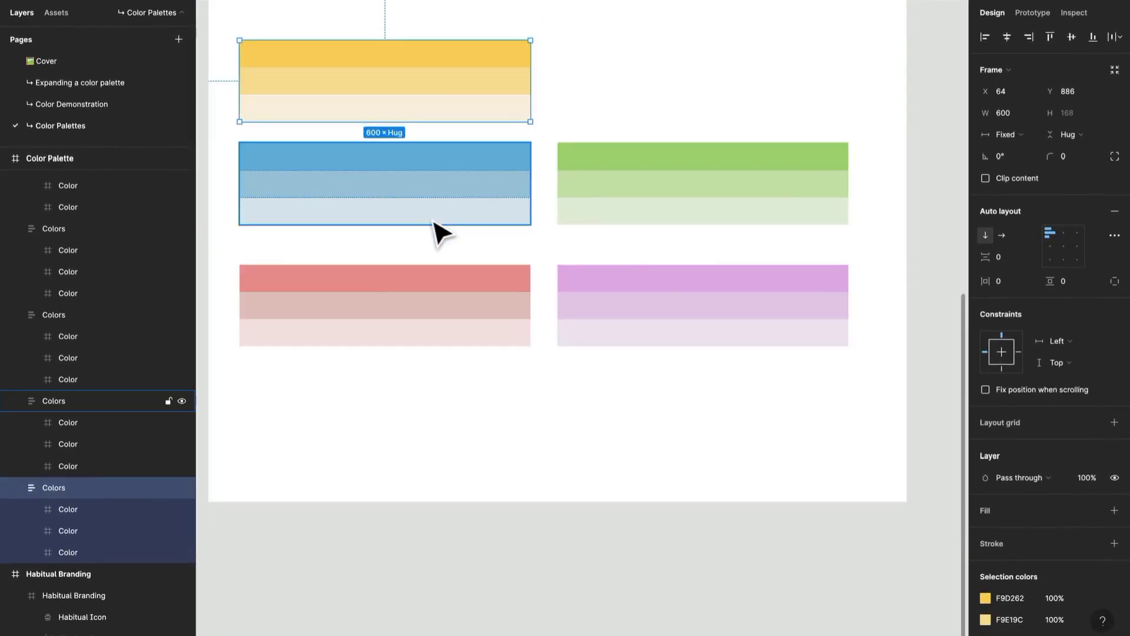